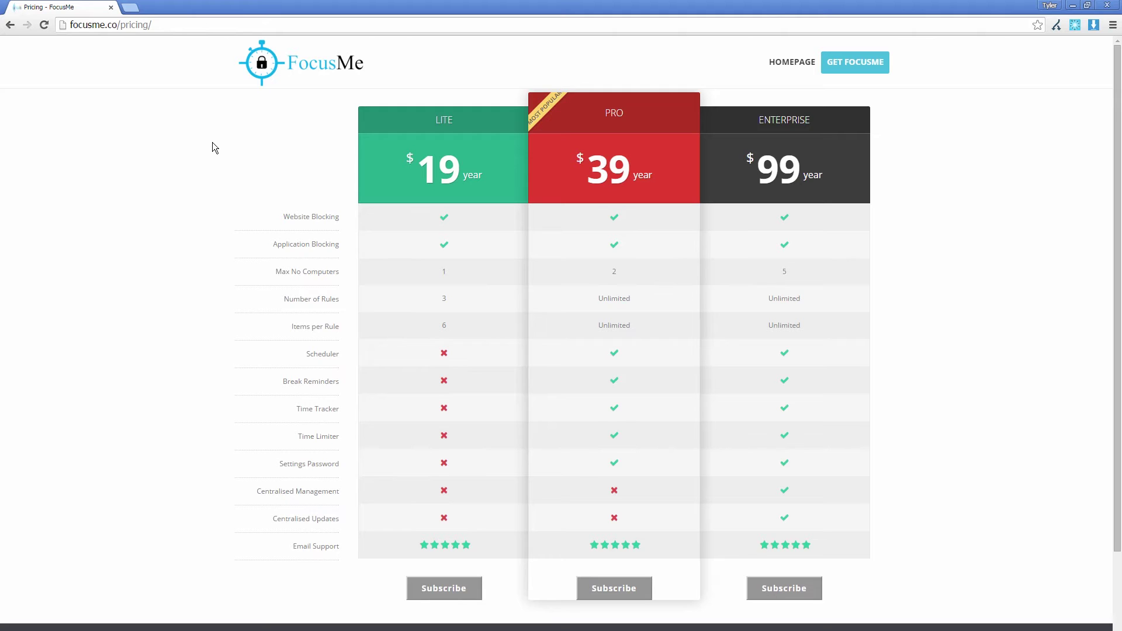
pyautogui.scroll(-3, 212, 142)
pyautogui.scroll(3, 213, 142)
pyautogui.tripleClick(308, 433)
pyautogui.click(608, 438)
# Step: Minimize Chrome and move the FocusMe WorkMain settings window slightly upward
pyautogui.click(584, 595)
pyautogui.click(1074, 5)
pyautogui.moveTo(500, 206); pyautogui.dragTo(503, 180)
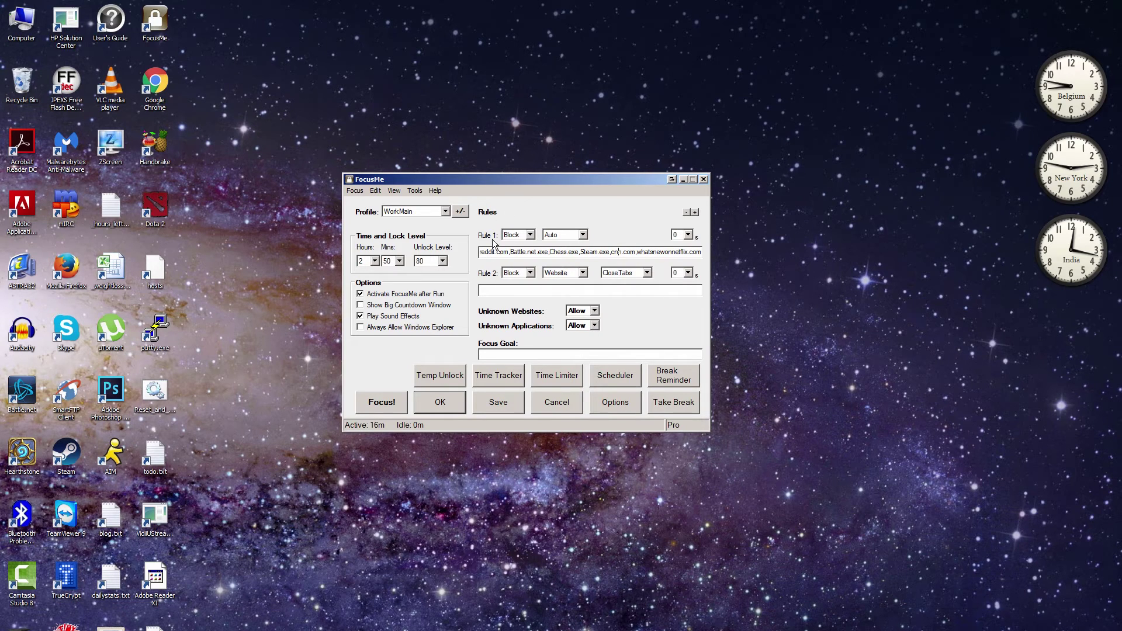
pyautogui.moveTo(492, 253)
pyautogui.click(487, 373)
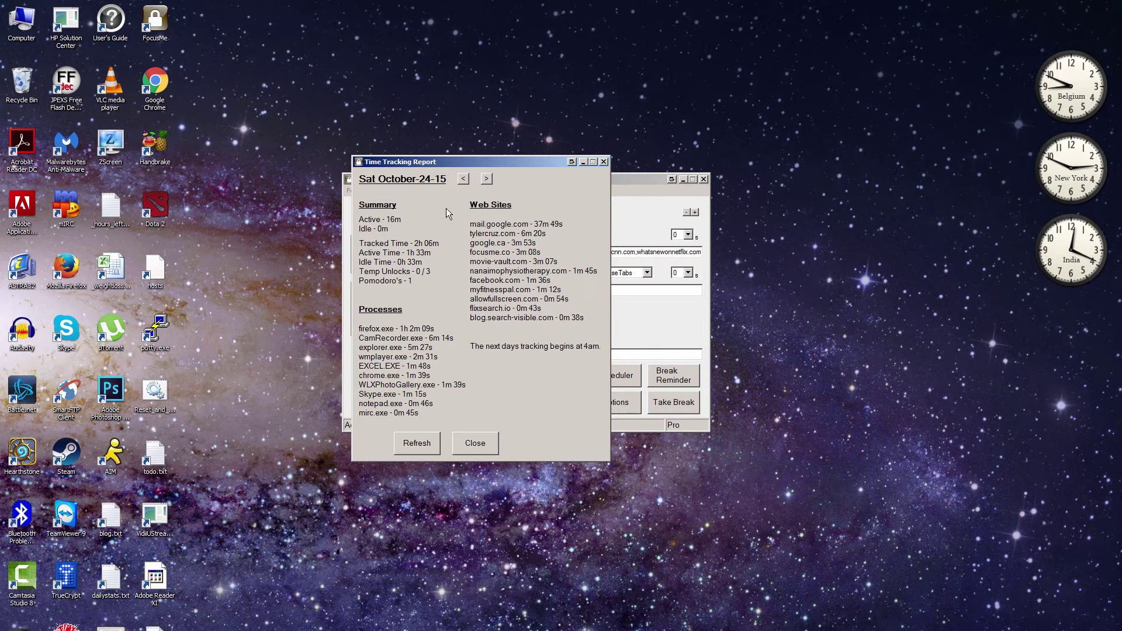
pyautogui.moveTo(482, 163); pyautogui.dragTo(454, 165)
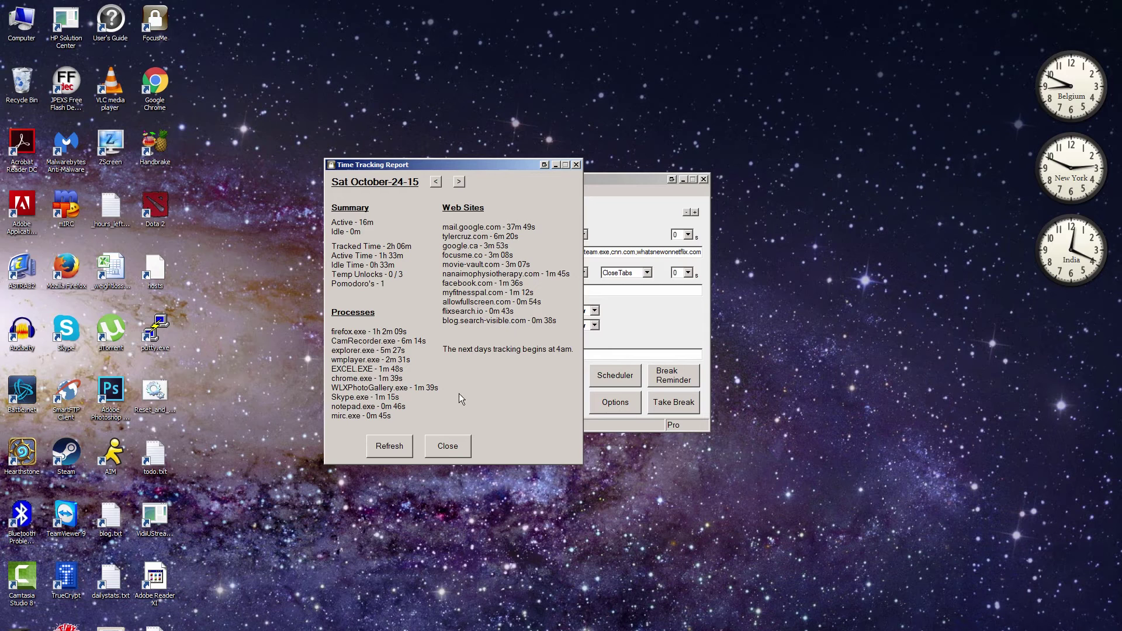
pyautogui.click(443, 449)
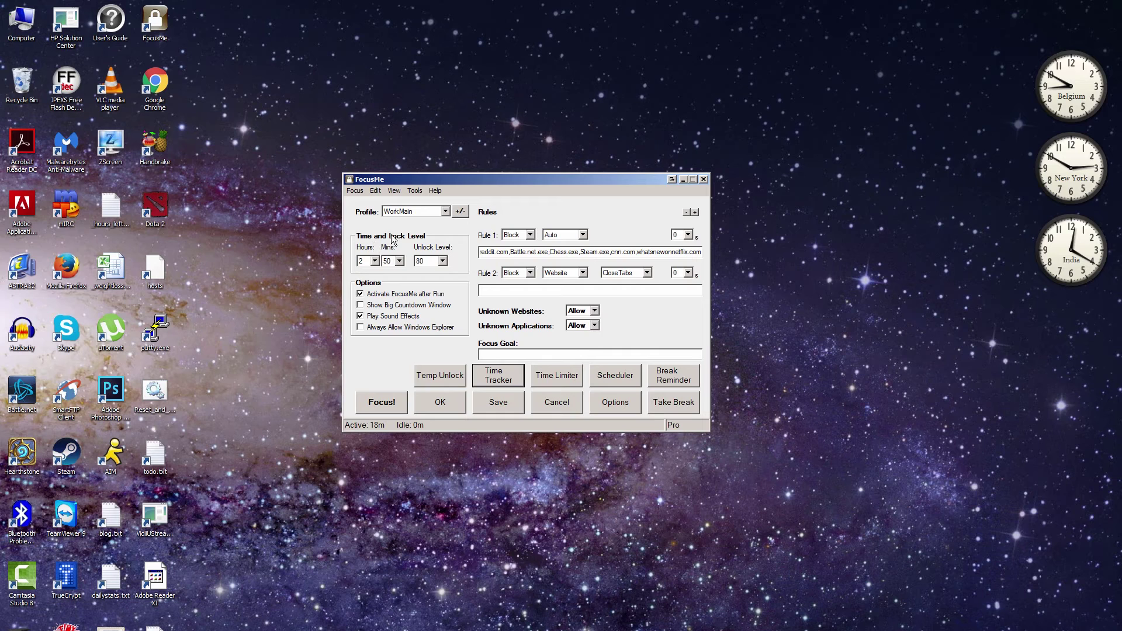
# Step: Set the session length to 0 hours and 2 minutes
pyautogui.click(375, 261)
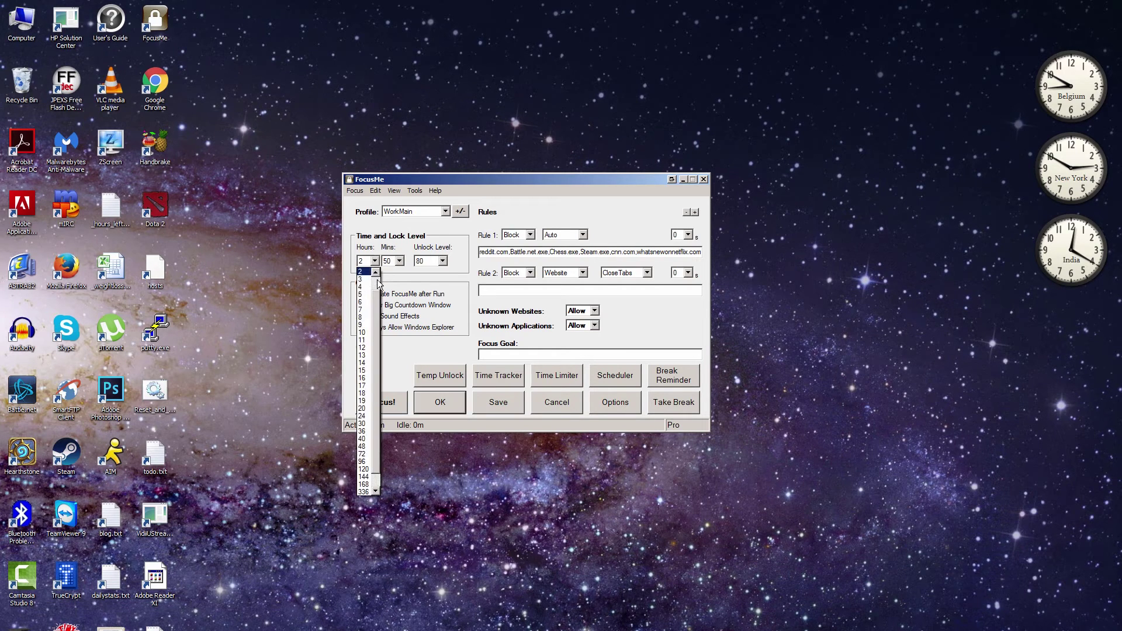
pyautogui.scroll(1, 368, 280)
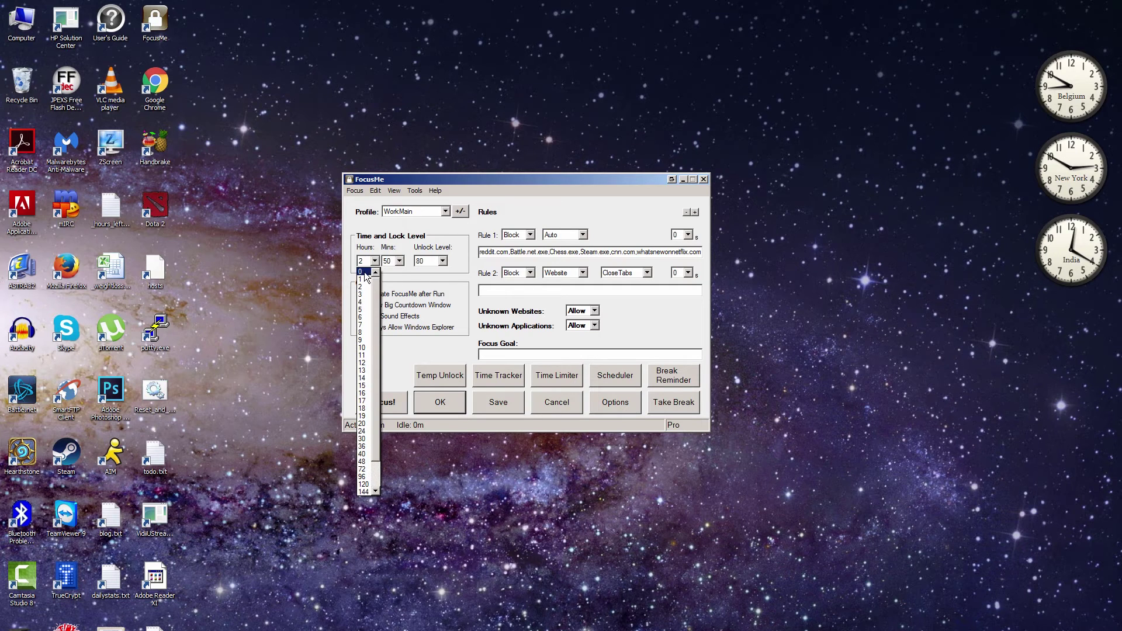
pyautogui.click(362, 273)
pyautogui.click(399, 262)
pyautogui.scroll(5, 401, 283)
pyautogui.scroll(1, 402, 282)
pyautogui.click(389, 280)
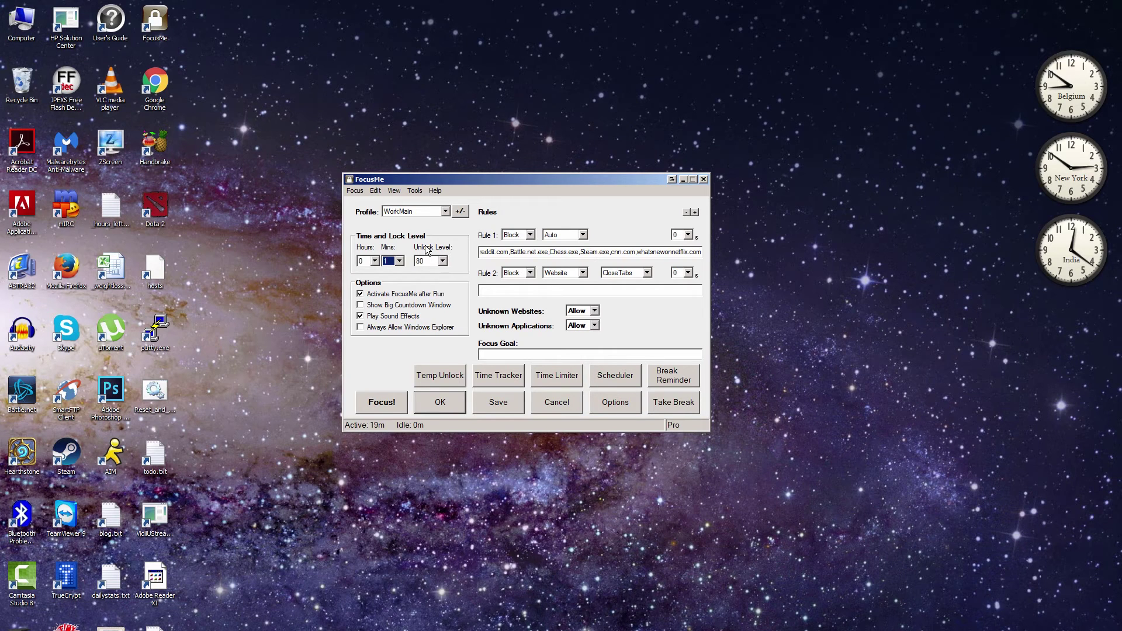
pyautogui.click(400, 260)
pyautogui.click(391, 278)
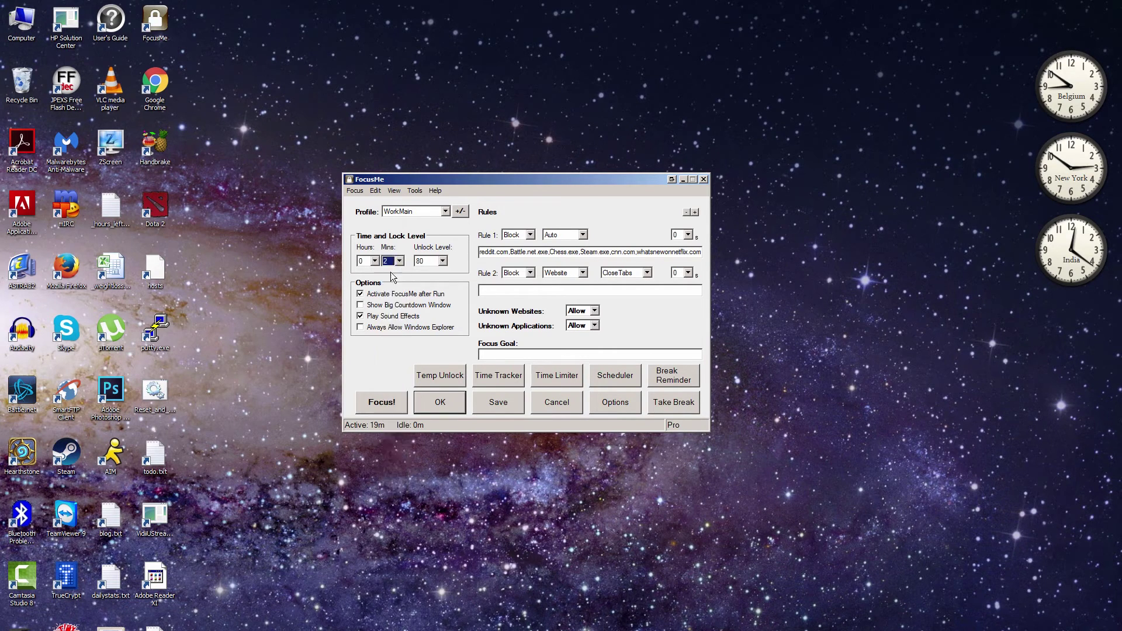
# Step: Set the unlock level to 5
pyautogui.click(442, 261)
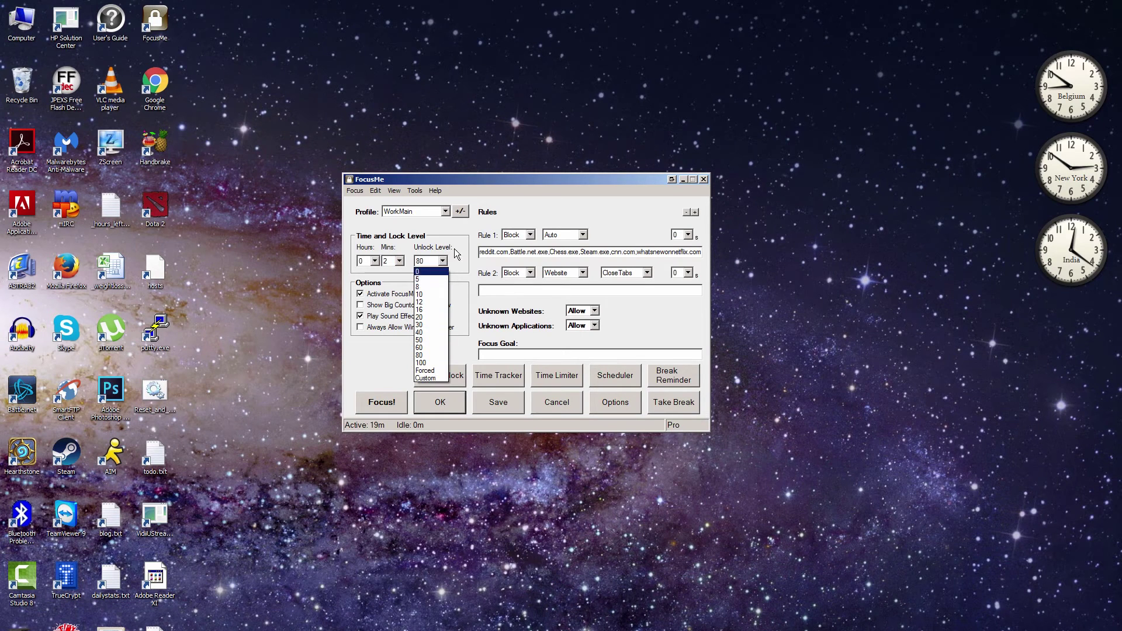
pyautogui.click(454, 248)
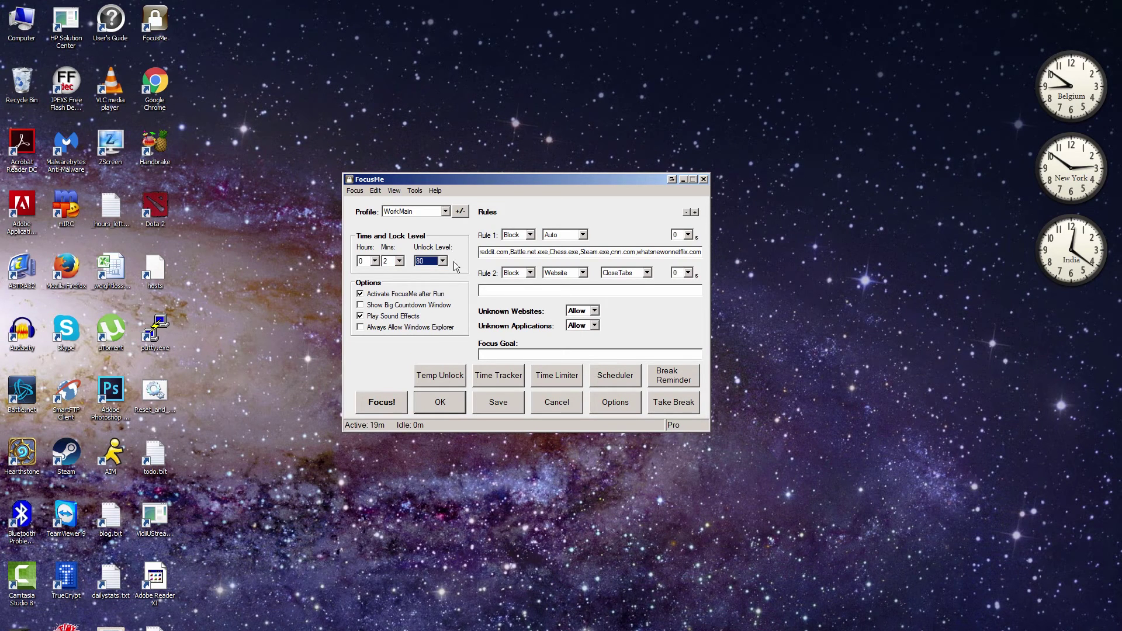
pyautogui.click(443, 262)
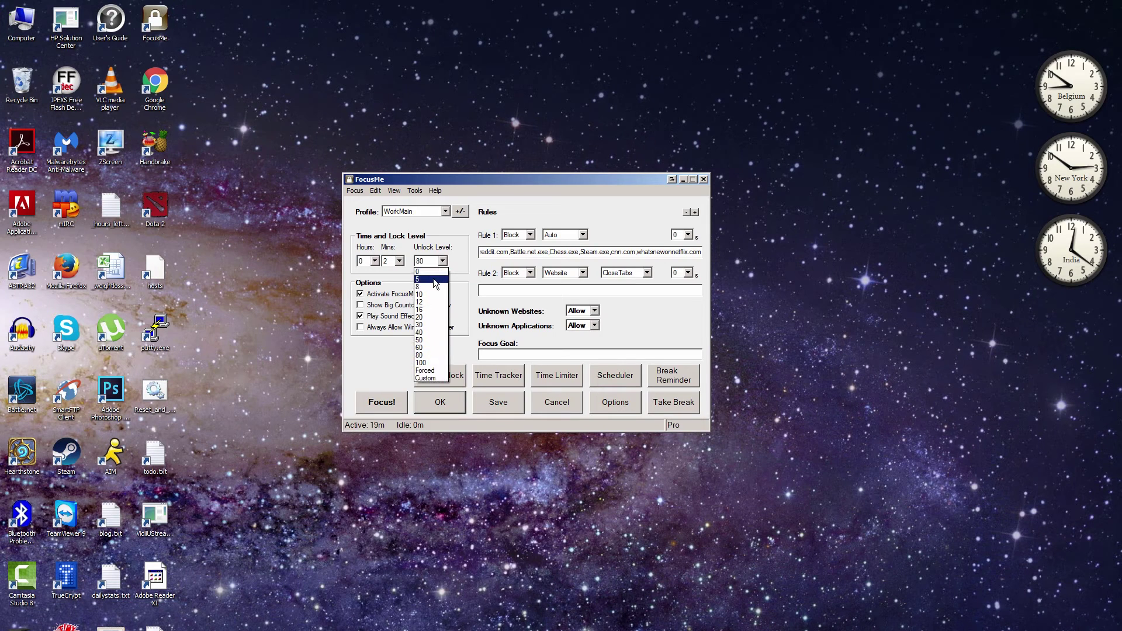
pyautogui.click(435, 280)
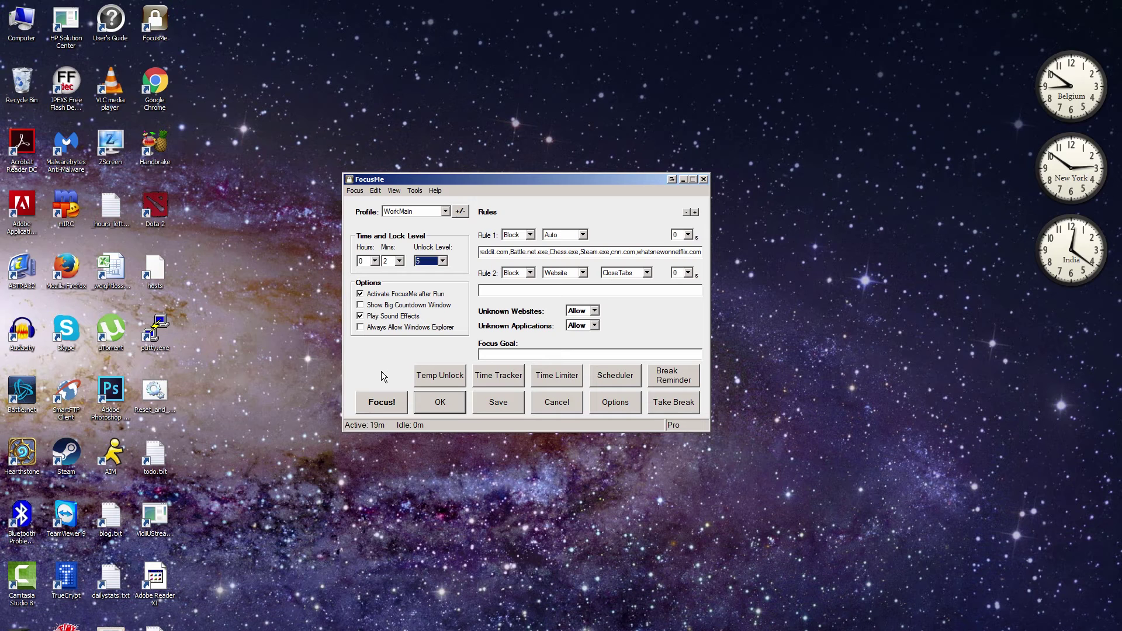
# Step: Start the focus session and enter the 5-character unlock code in the password prompt
pyautogui.click(380, 402)
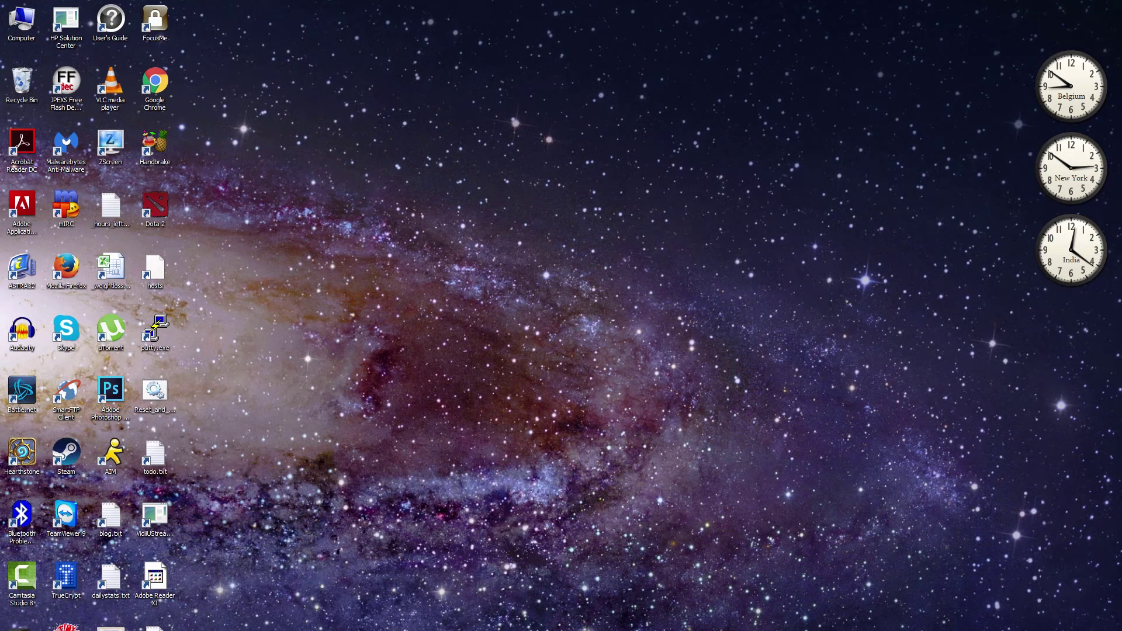
pyautogui.moveTo(571, 275); pyautogui.dragTo(513, 226)
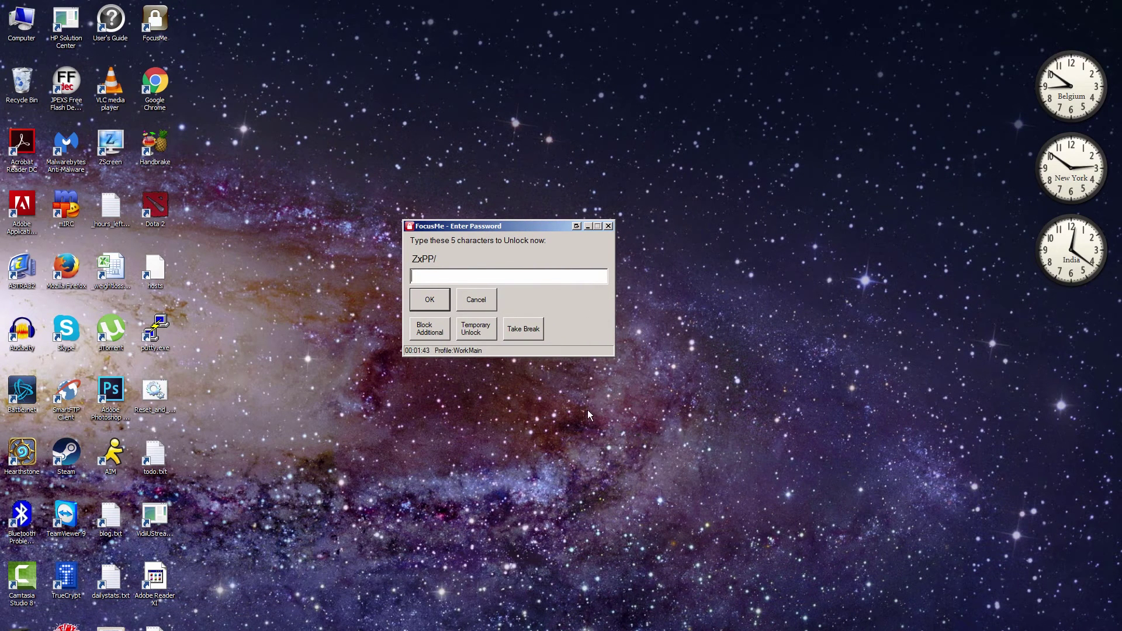
pyautogui.write('ZxPP/')
pyautogui.press('BackSpace')
pyautogui.write('6')
pyautogui.press('Return')
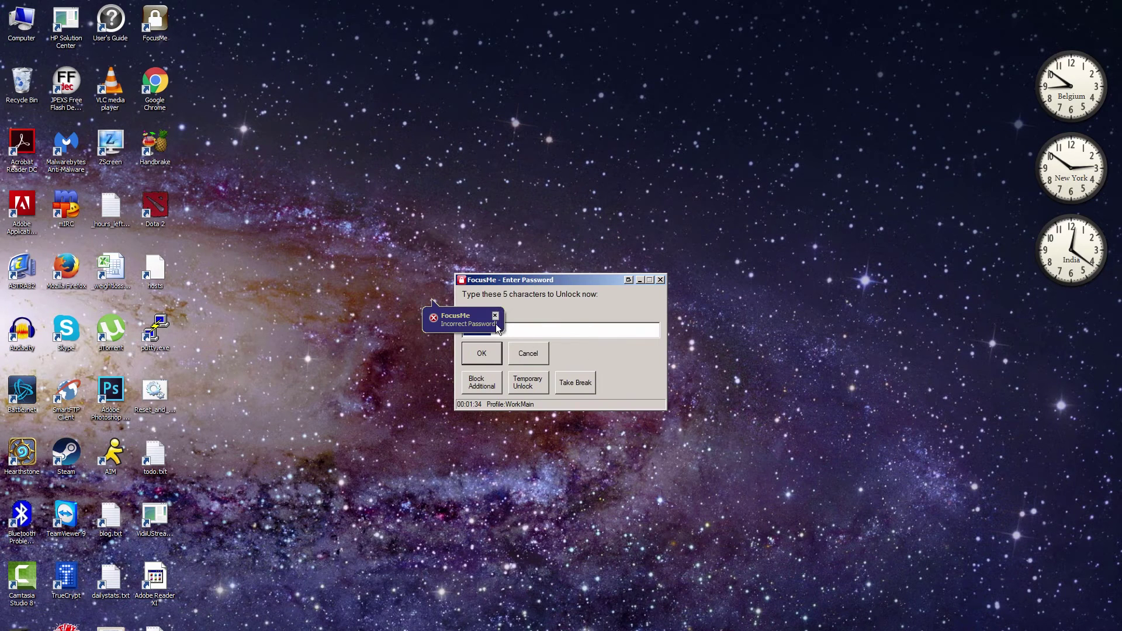
# Step: Dismiss the incorrect-password warning, fix the code's last character, and confirm to unlock
pyautogui.click(496, 318)
pyautogui.click(513, 332)
pyautogui.press('BackSpace')
pyautogui.write('/')
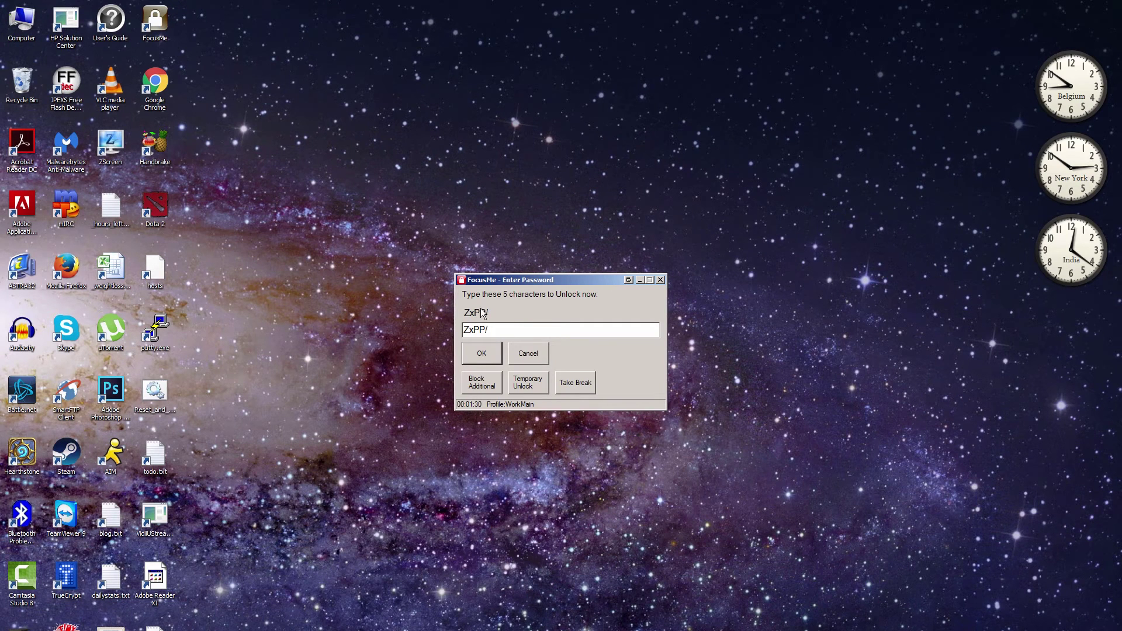
pyautogui.click(494, 356)
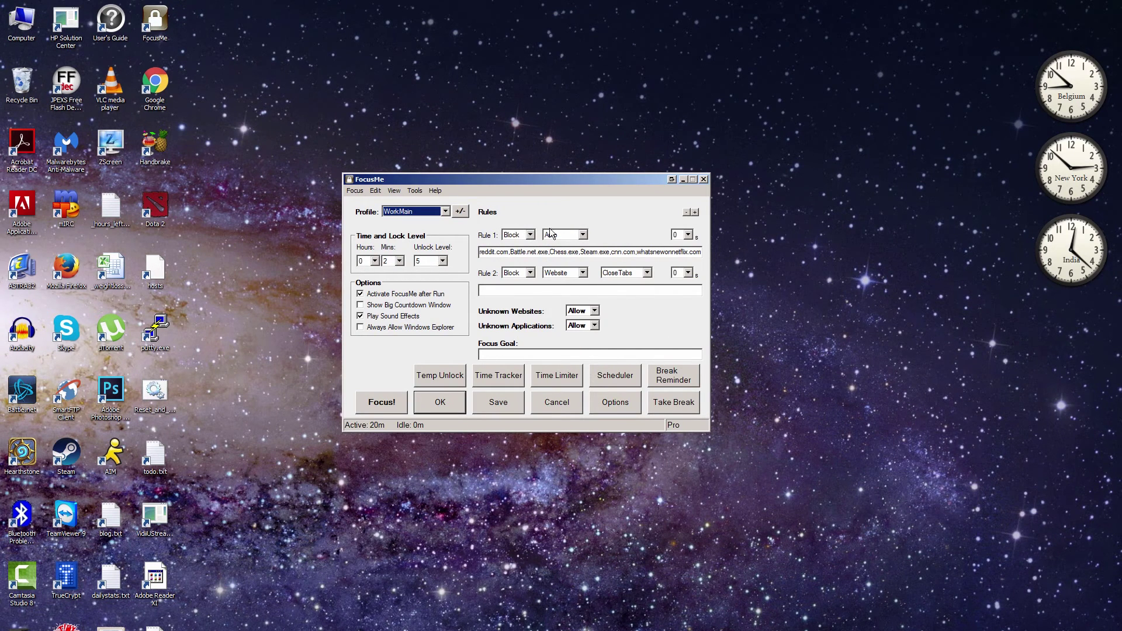
# Step: Change the WorkMain unlock level from 5 to 12
pyautogui.click(443, 263)
pyautogui.click(446, 251)
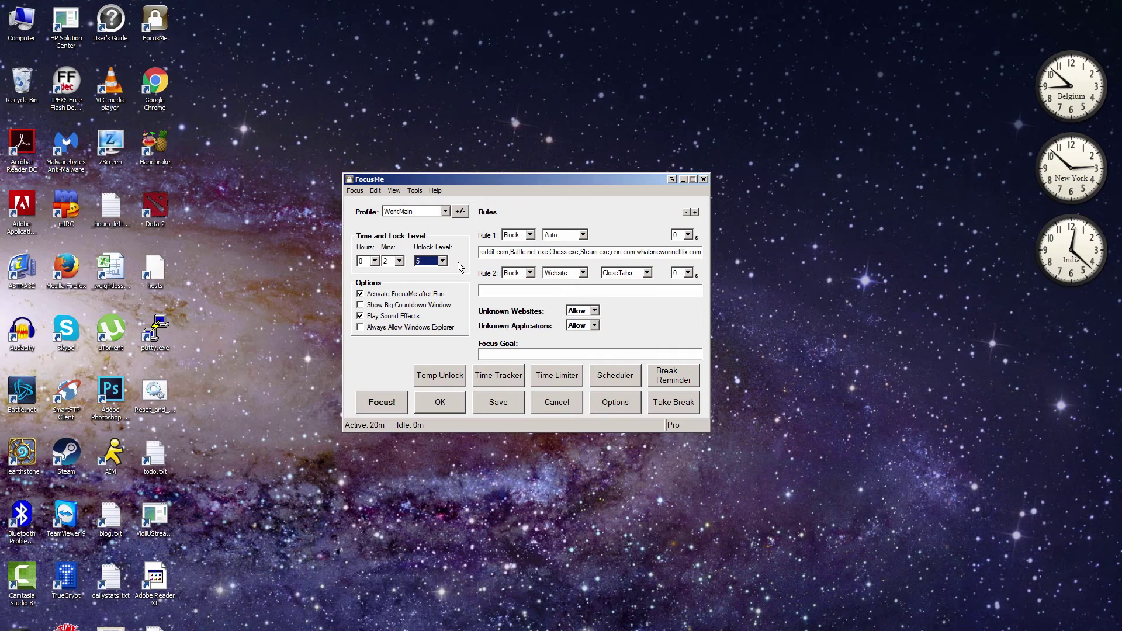
pyautogui.click(443, 260)
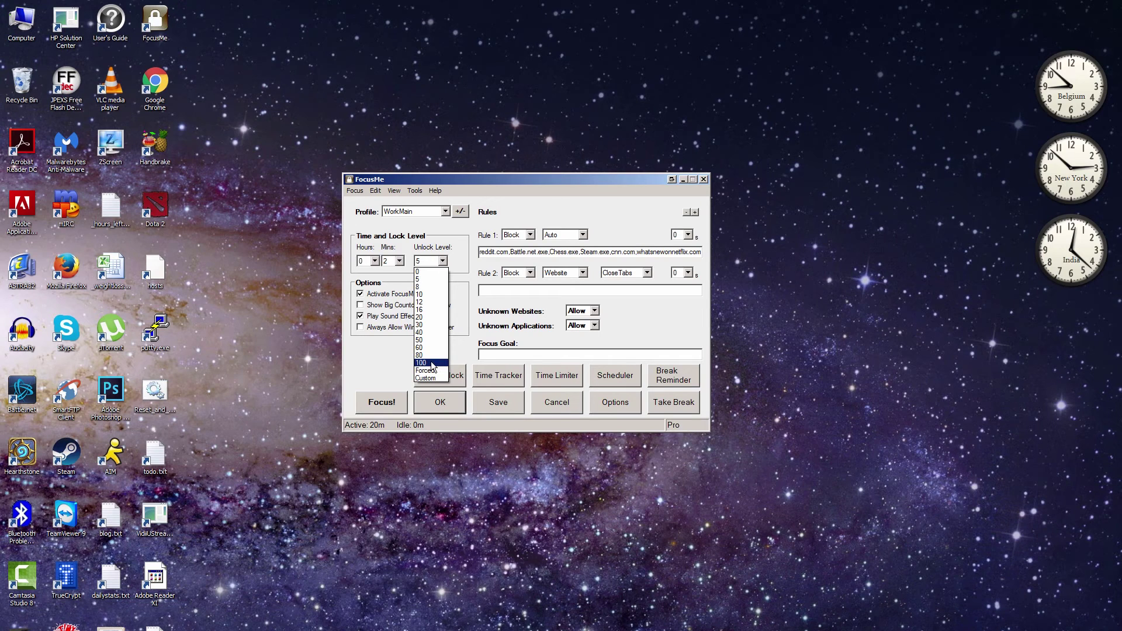
pyautogui.click(423, 301)
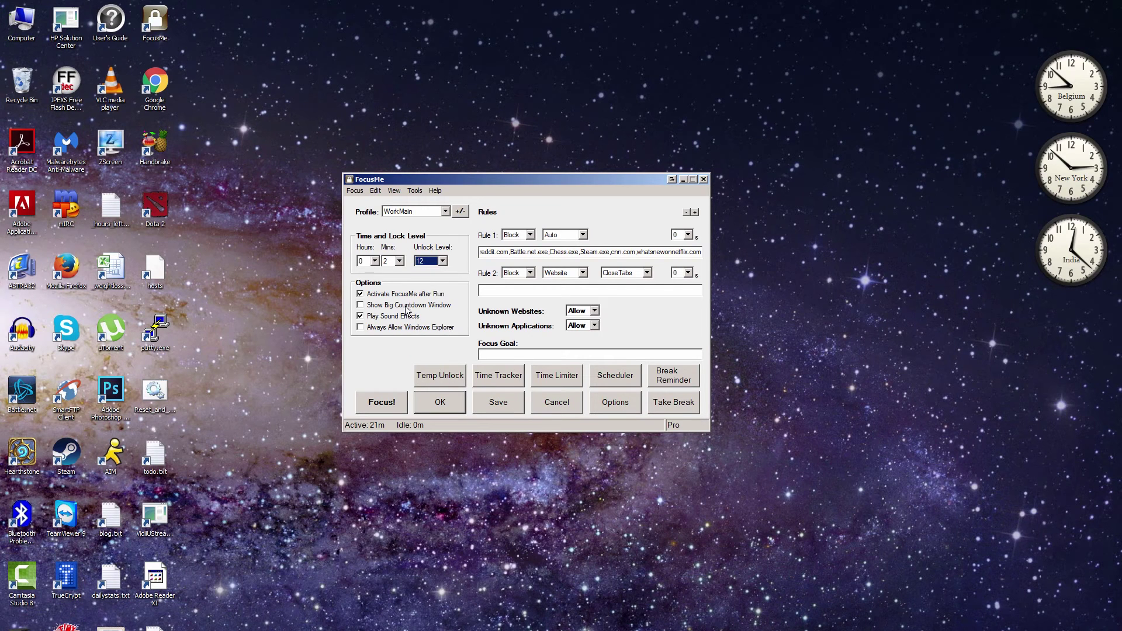
# Step: Apply the settings, then unlock the session by entering the 12-character challenge code
pyautogui.click(437, 407)
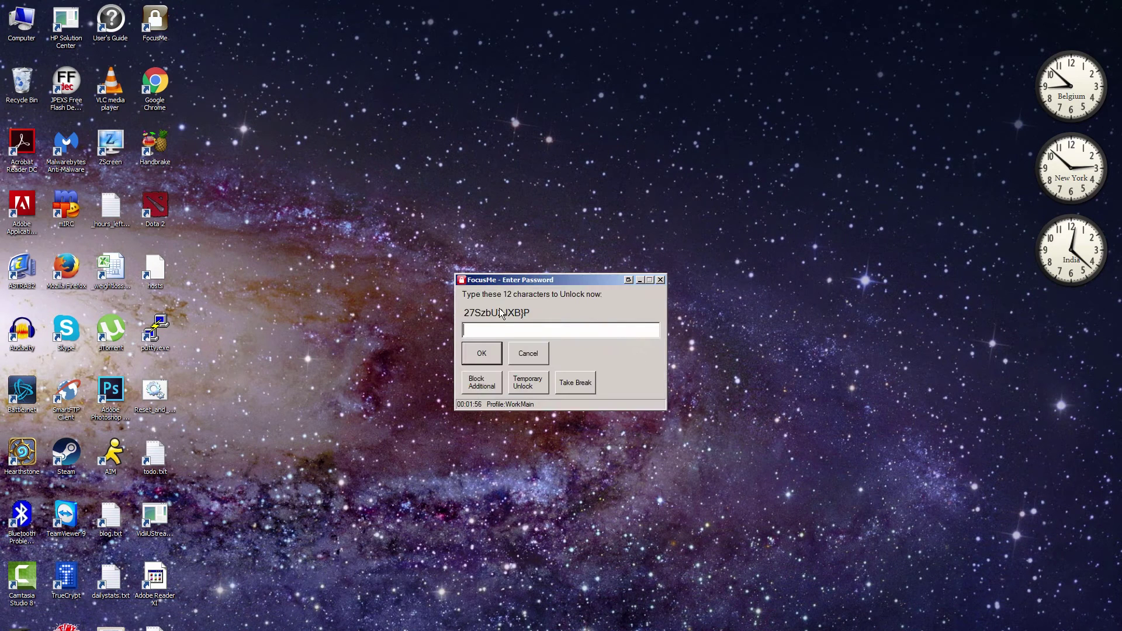
pyautogui.write('27SzbU2JXB}(')
pyautogui.press('BackSpace')
pyautogui.write('P')
pyautogui.moveTo(602, 279); pyautogui.dragTo(550, 194)
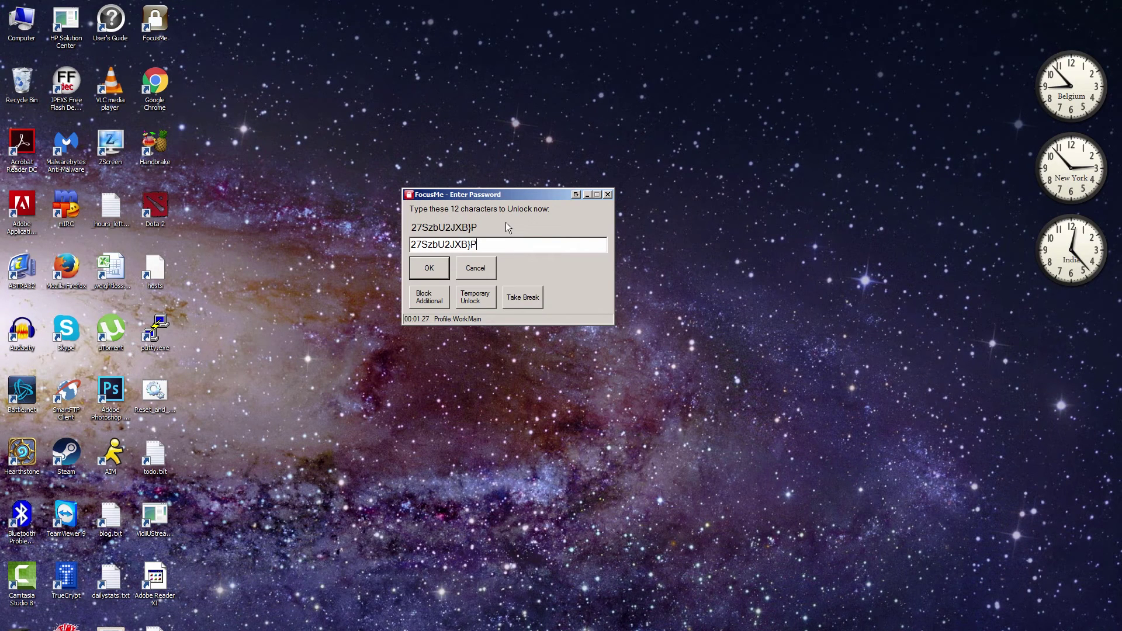
pyautogui.moveTo(525, 195); pyautogui.dragTo(534, 223)
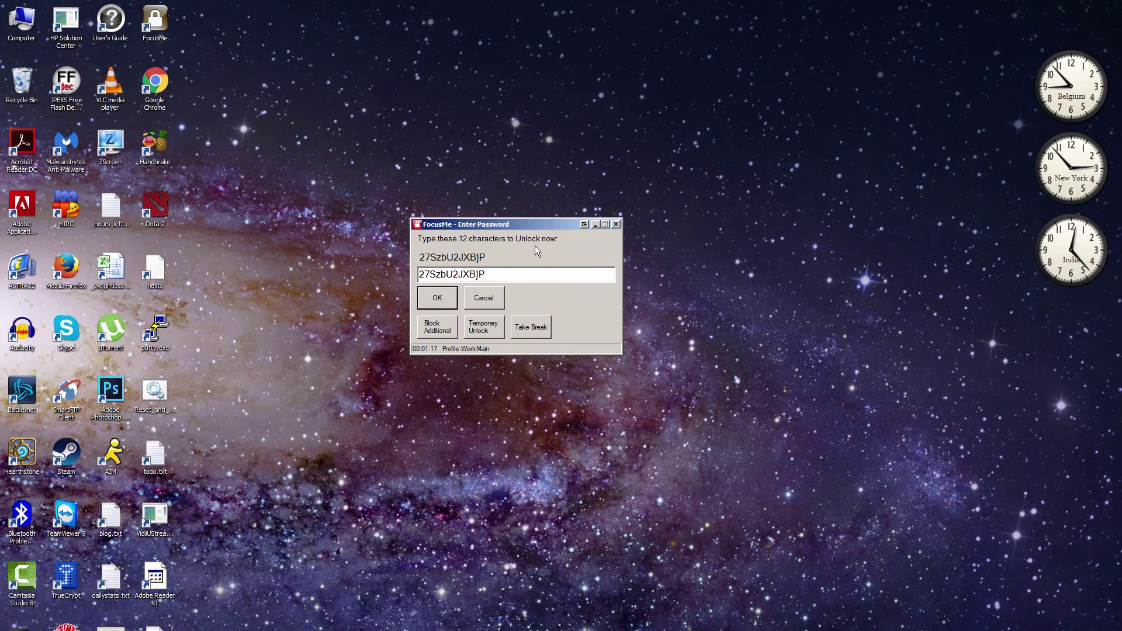
pyautogui.click(436, 299)
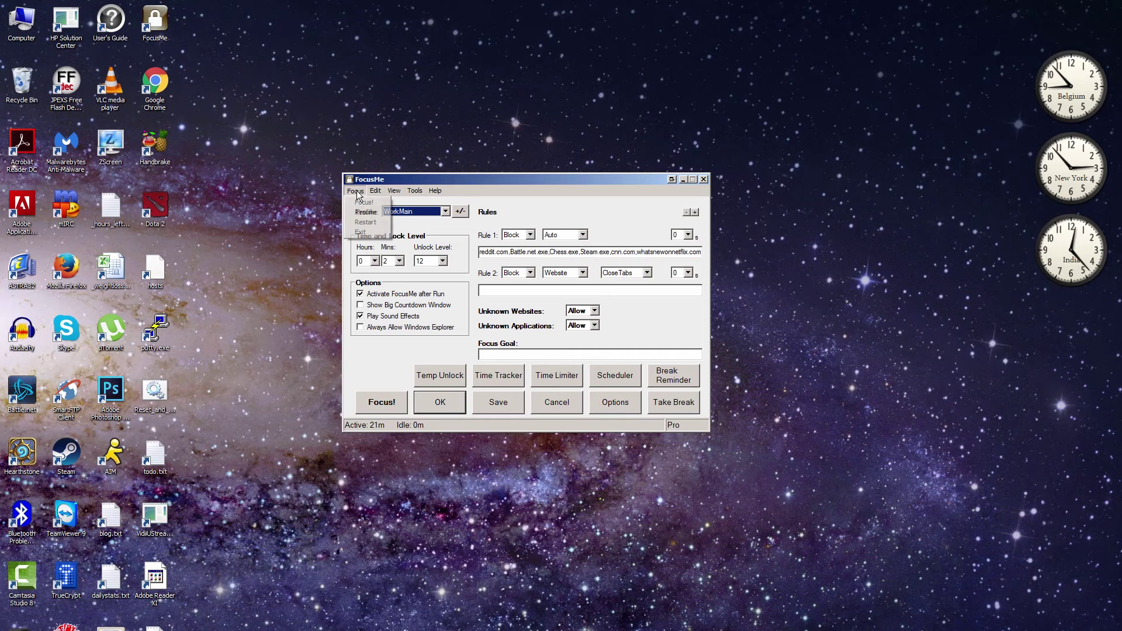
# Step: Close the Help menu and move the settings window slightly right
pyautogui.moveTo(374, 193)
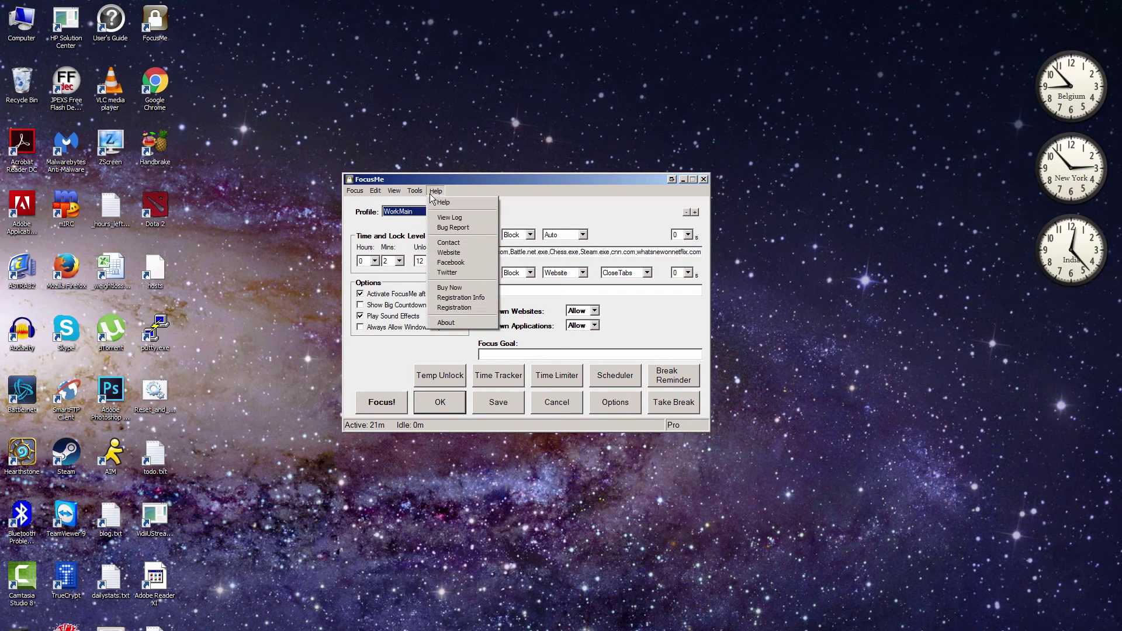
pyautogui.click(474, 189)
pyautogui.moveTo(481, 180); pyautogui.dragTo(499, 173)
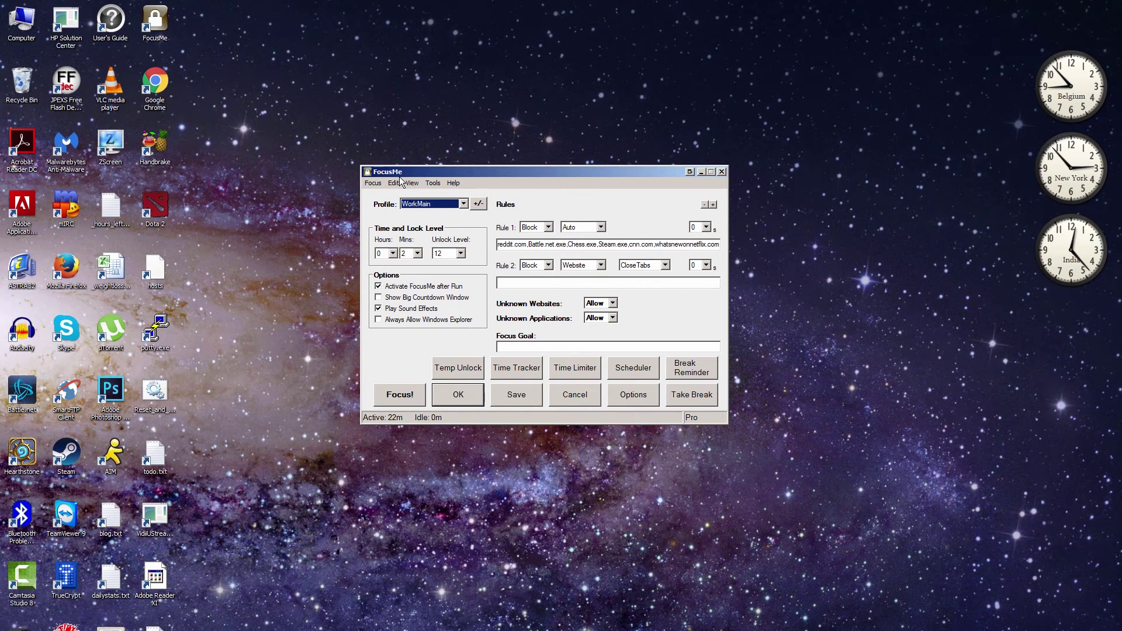
pyautogui.moveTo(417, 170); pyautogui.dragTo(414, 163)
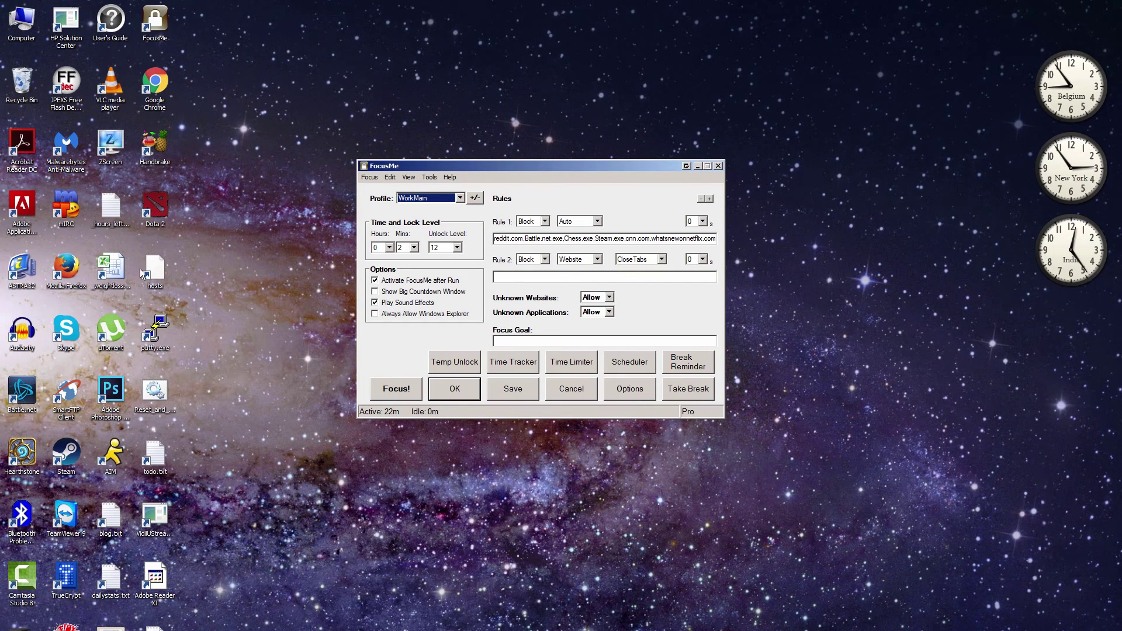
pyautogui.moveTo(505, 165); pyautogui.dragTo(459, 160)
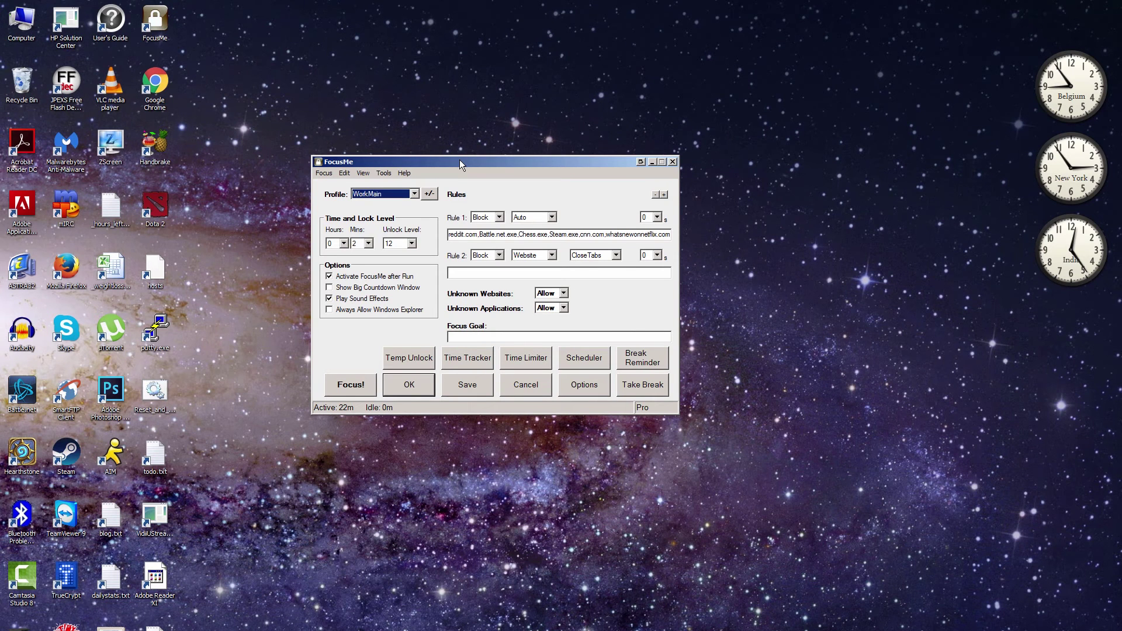
pyautogui.moveTo(459, 160); pyautogui.dragTo(486, 170)
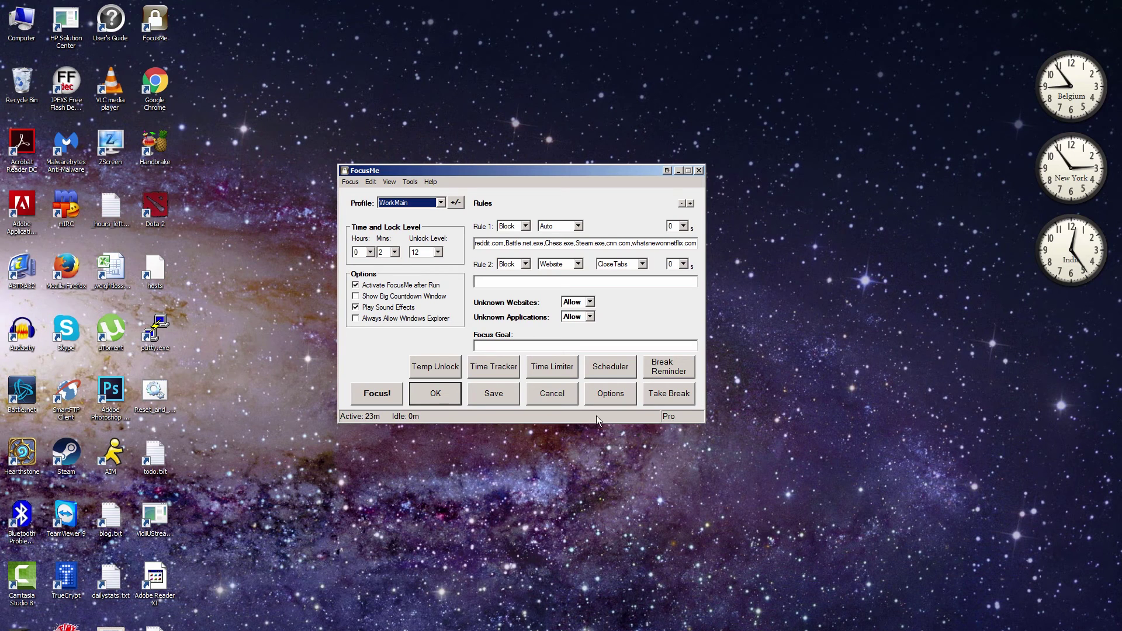
# Step: Pick a new unlock level, apply it with OK, then open and cancel the taskbar menu
pyautogui.click(413, 252)
pyautogui.click(421, 267)
pyautogui.click(436, 393)
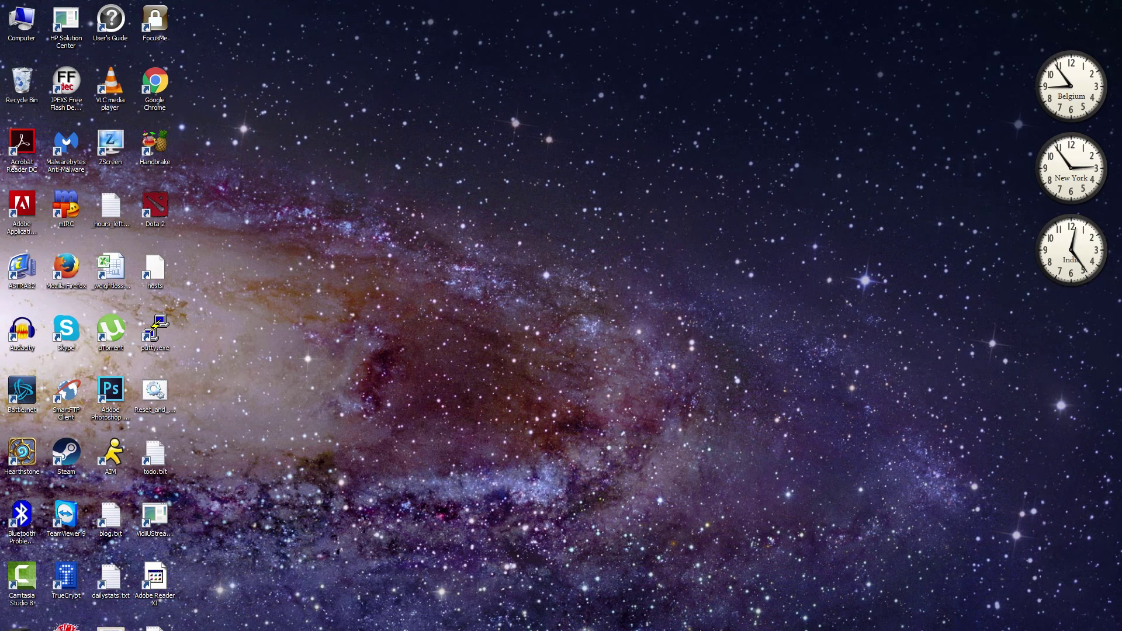
pyautogui.rightClick(685, 630)
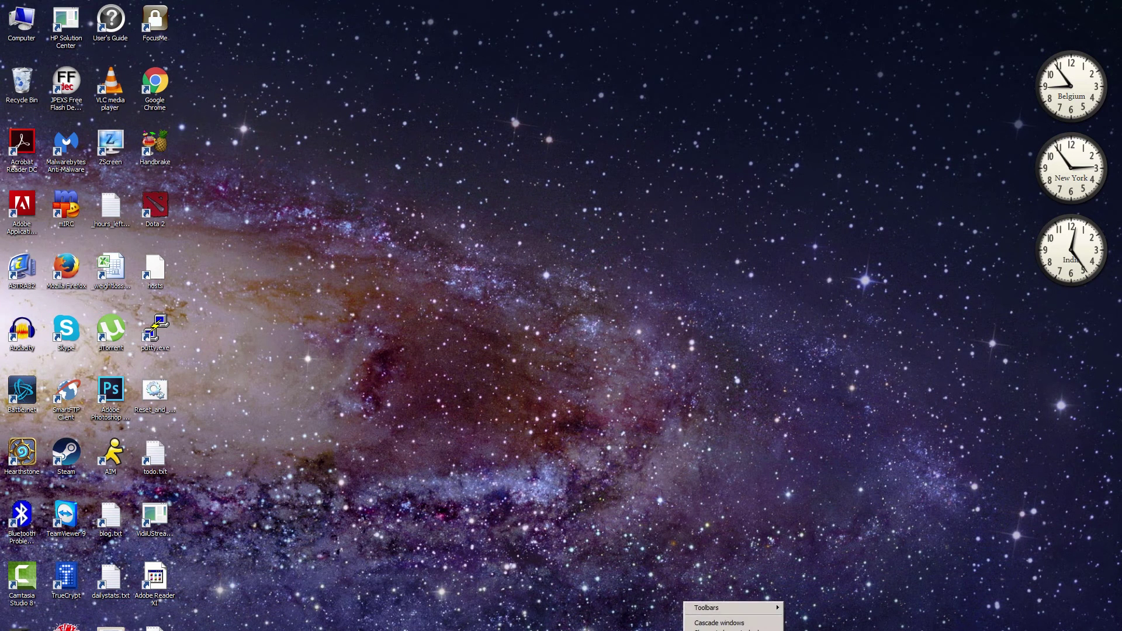
pyautogui.press('Escape')
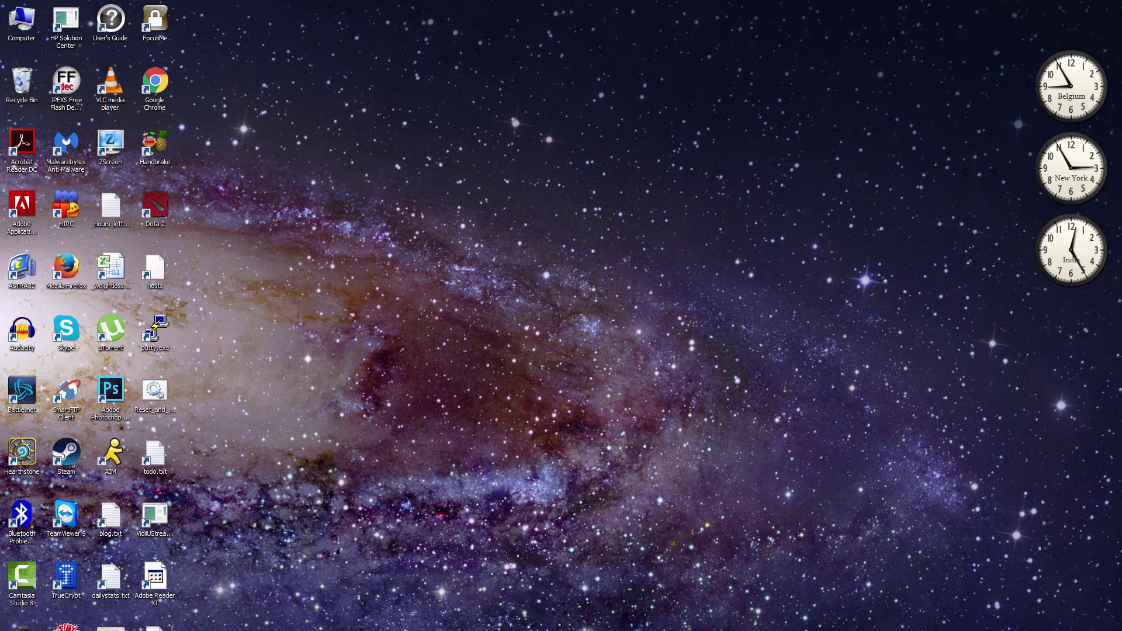
# Step: Dismiss the taskbar menu and unlock the session with the 5-character challenge code
pyautogui.click(755, 627)
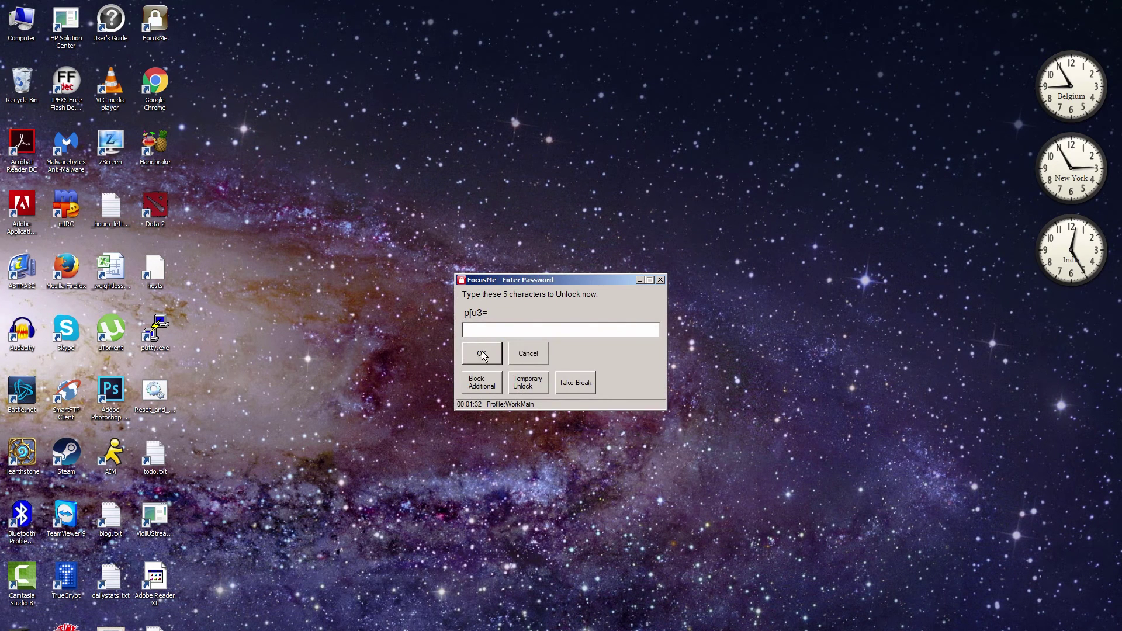
pyautogui.write('p[u3=')
pyautogui.click(496, 351)
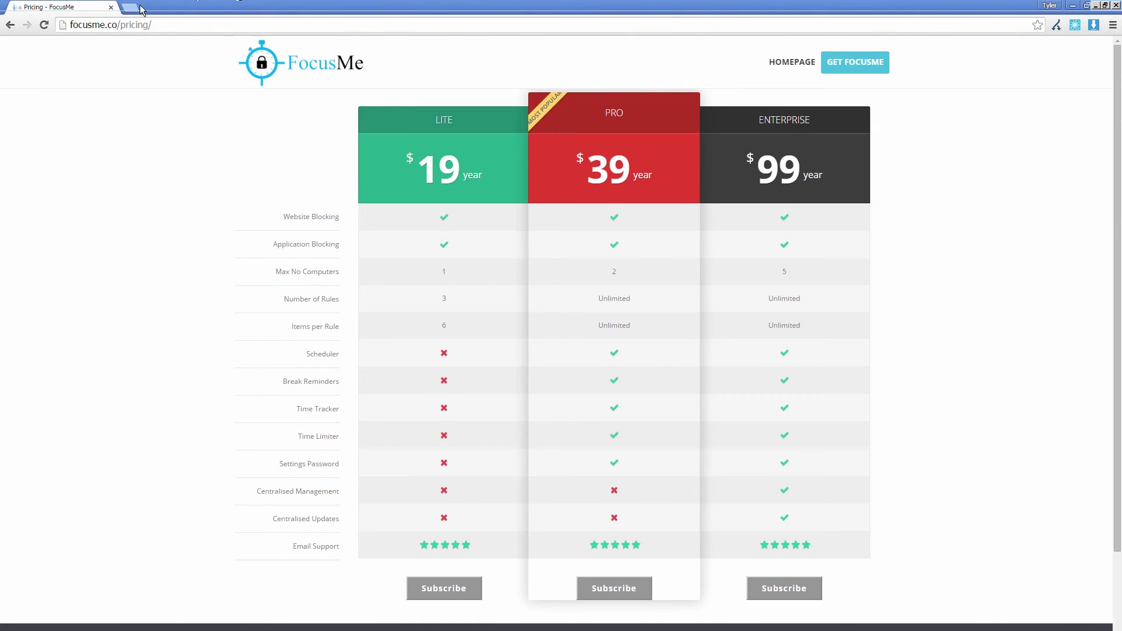
# Step: Open cnn.com in a new Chrome tab, then close that tab
pyautogui.hotkey('ctrl', 't')
pyautogui.write('cnn.com')
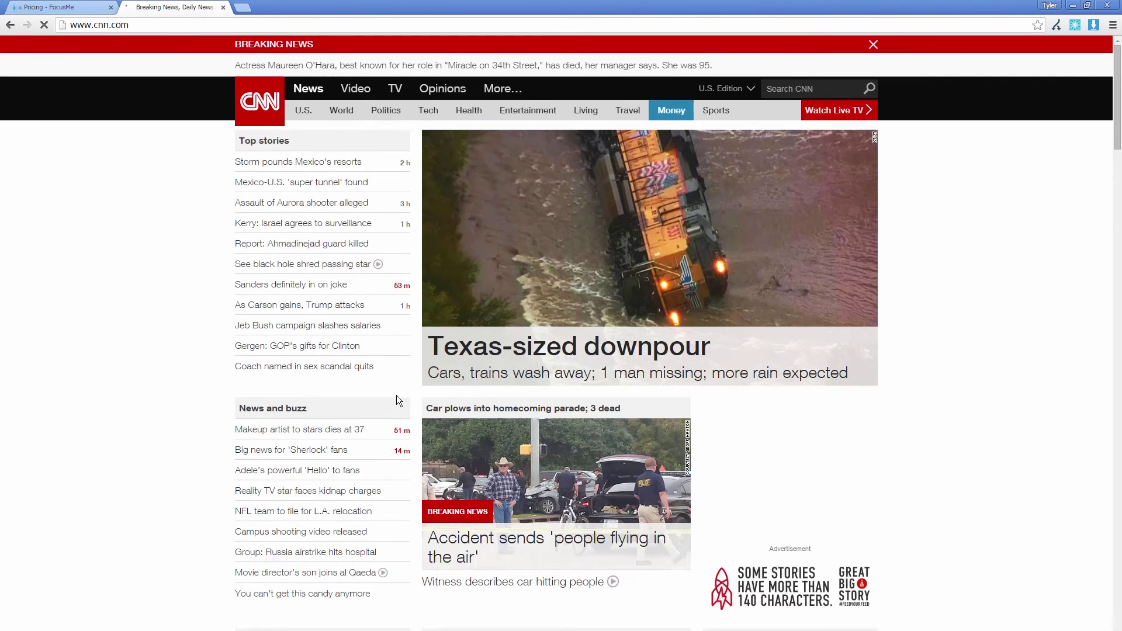
pyautogui.click(223, 7)
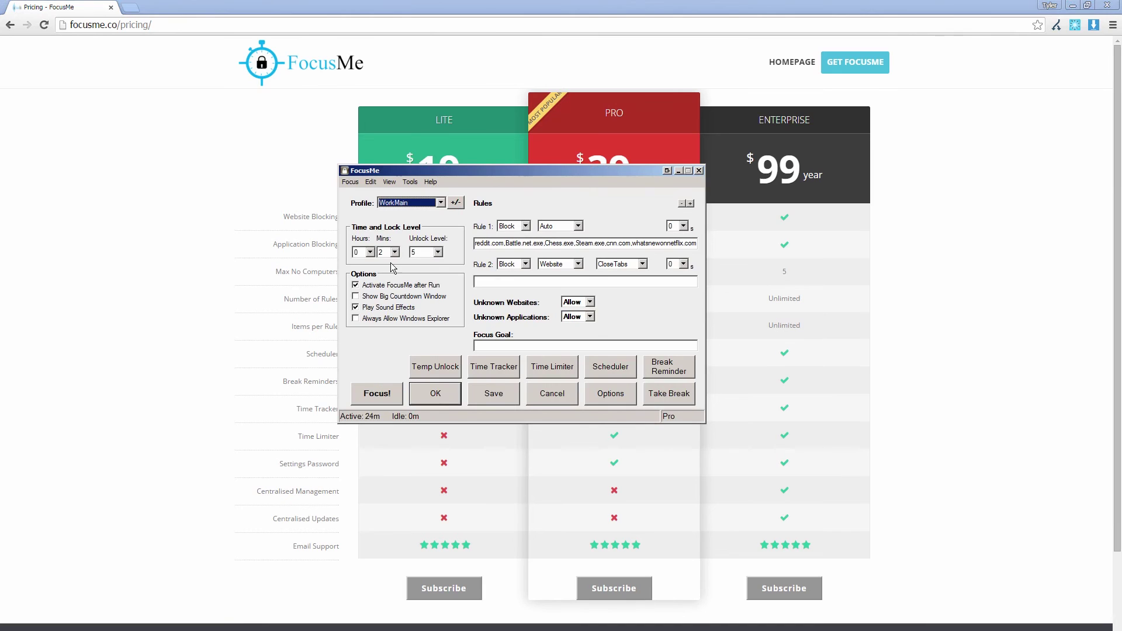
# Step: Start a 10-minute focus session, then open a new Chrome tab
pyautogui.click(392, 255)
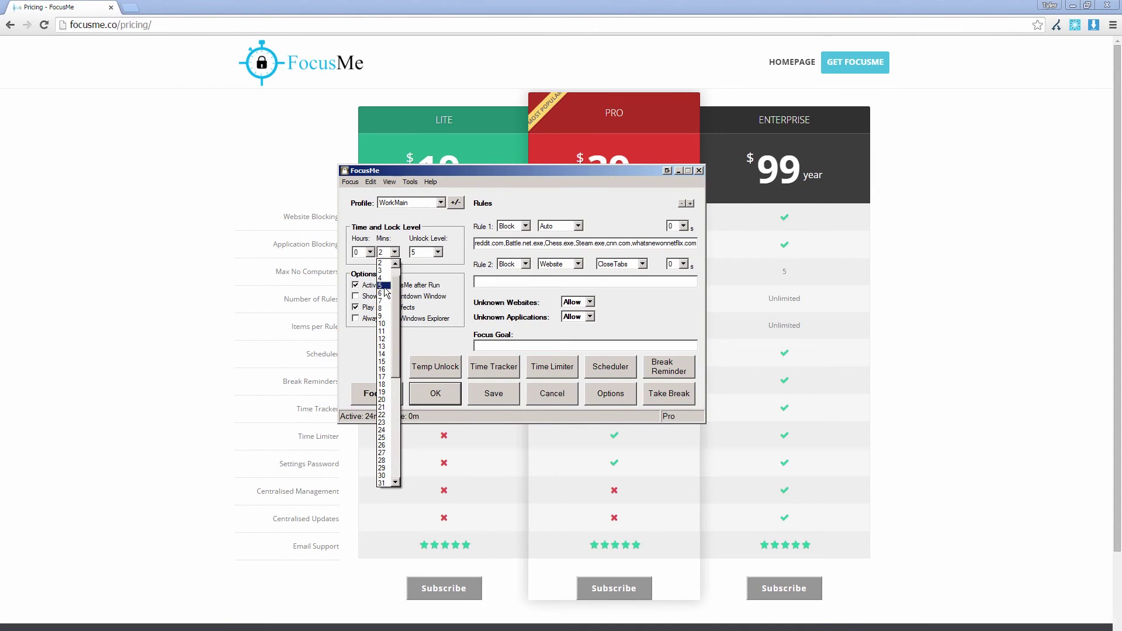
pyautogui.click(381, 323)
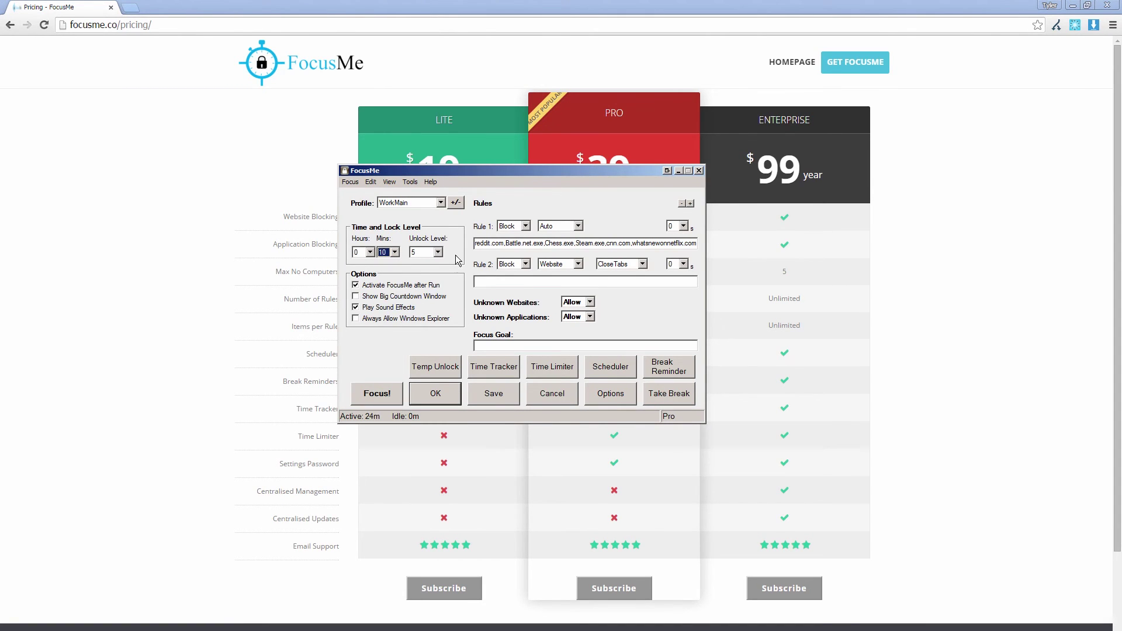
pyautogui.click(377, 396)
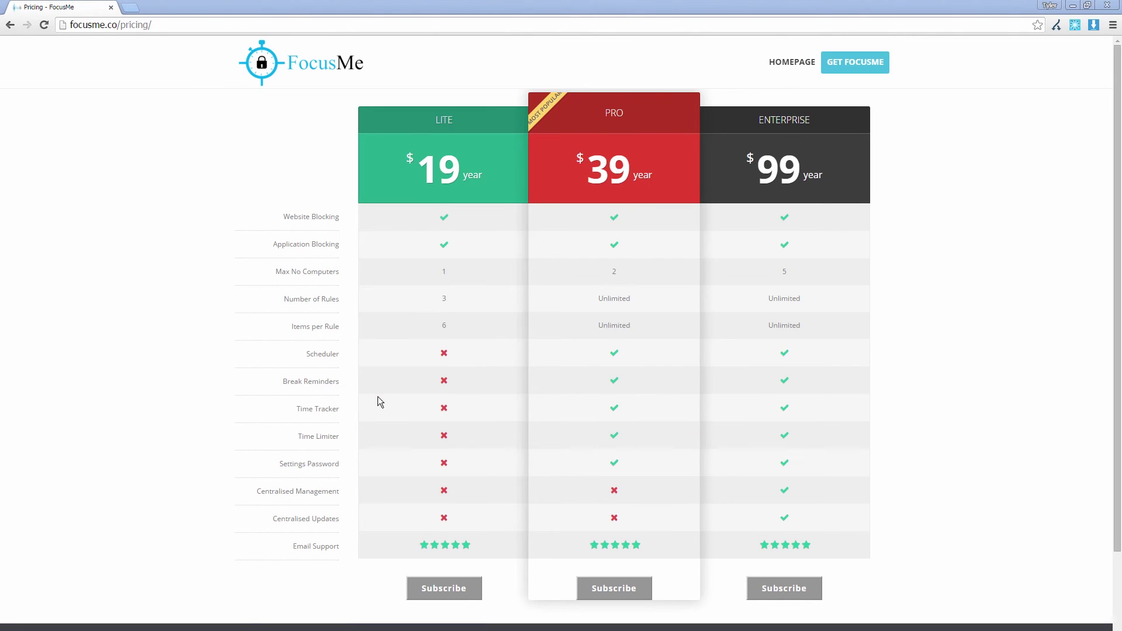
pyautogui.click(130, 7)
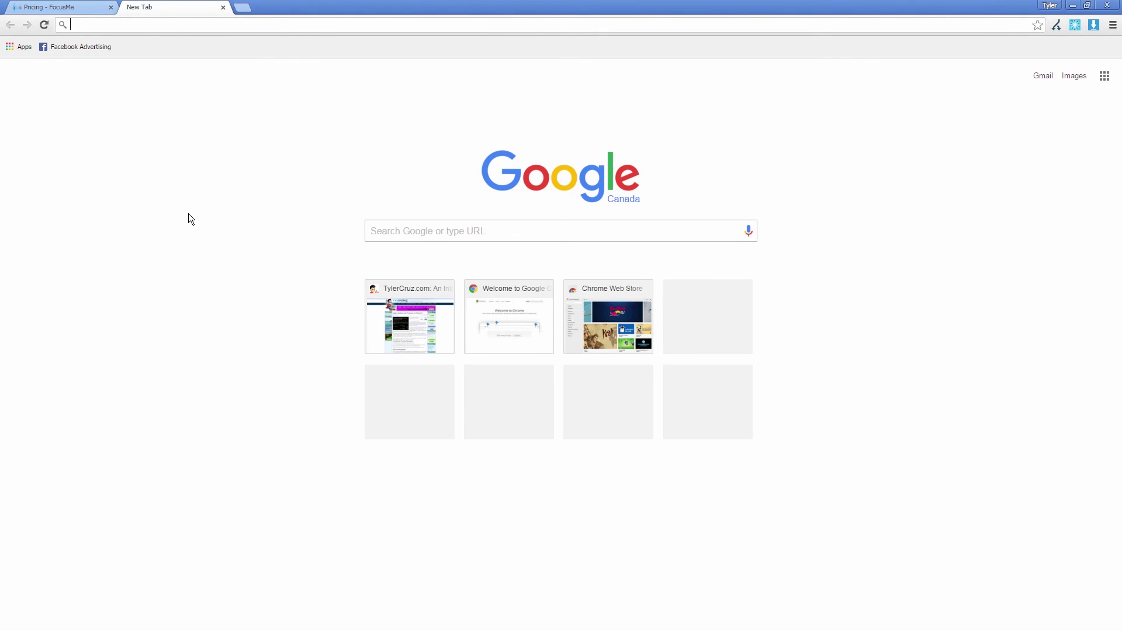
# Step: Visit cnn.com and dismiss FocusMe's closed-website notification
pyautogui.write('cnn.com')
pyautogui.press('Return')
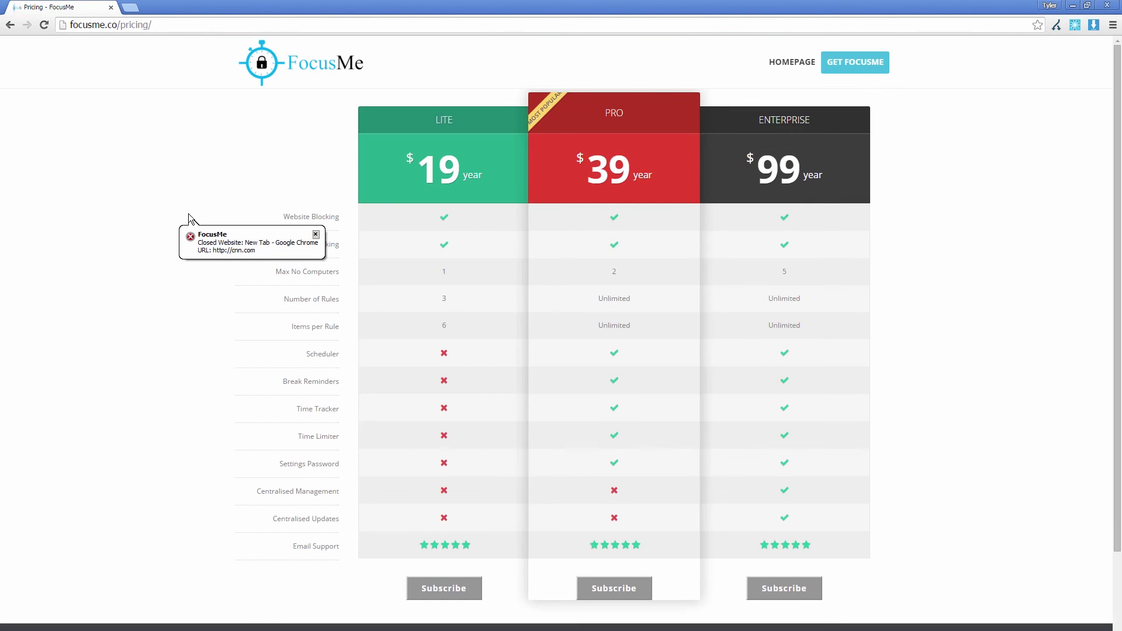
pyautogui.click(213, 243)
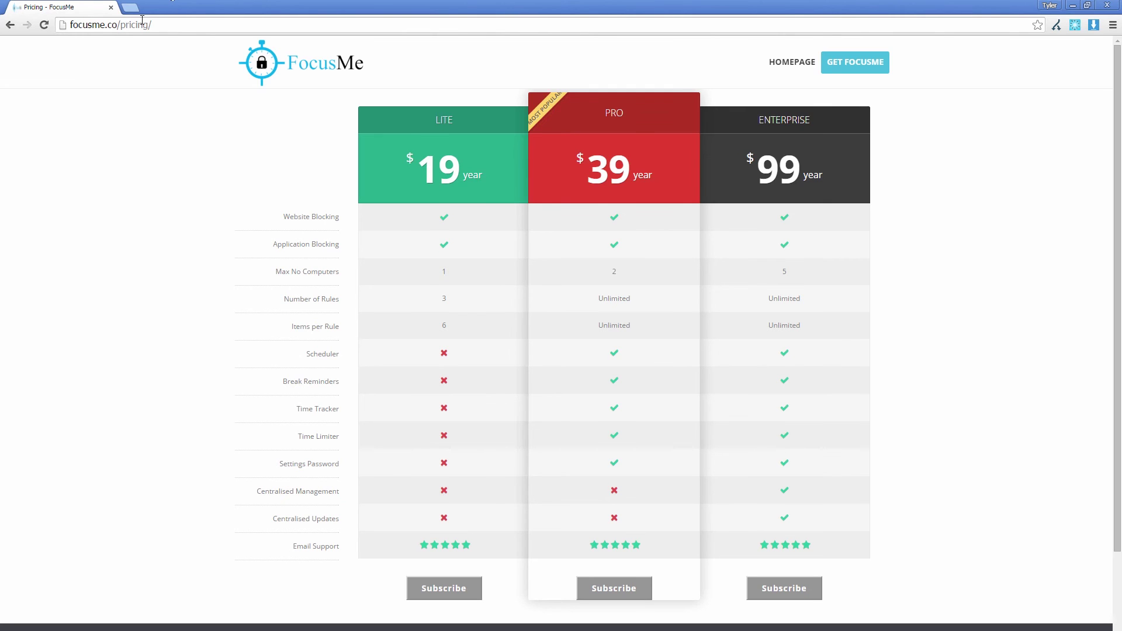
# Step: Search google.ca for 'cnn' and dismiss the closed-website notification when the tab is closed
pyautogui.click(130, 8)
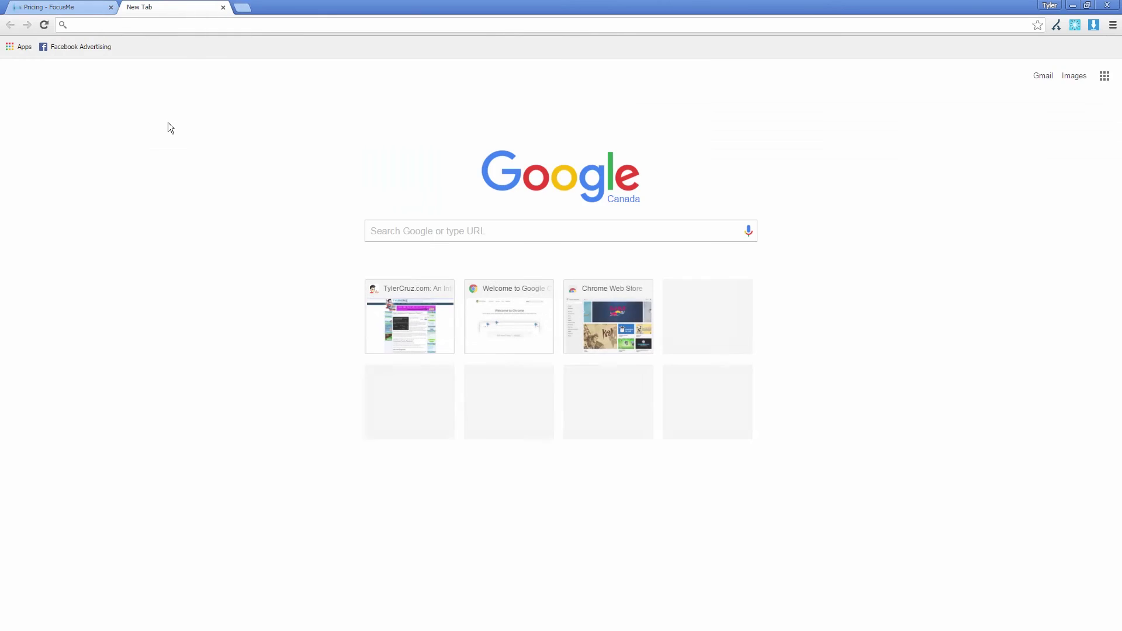
pyautogui.write('google.ca')
pyautogui.press('Return')
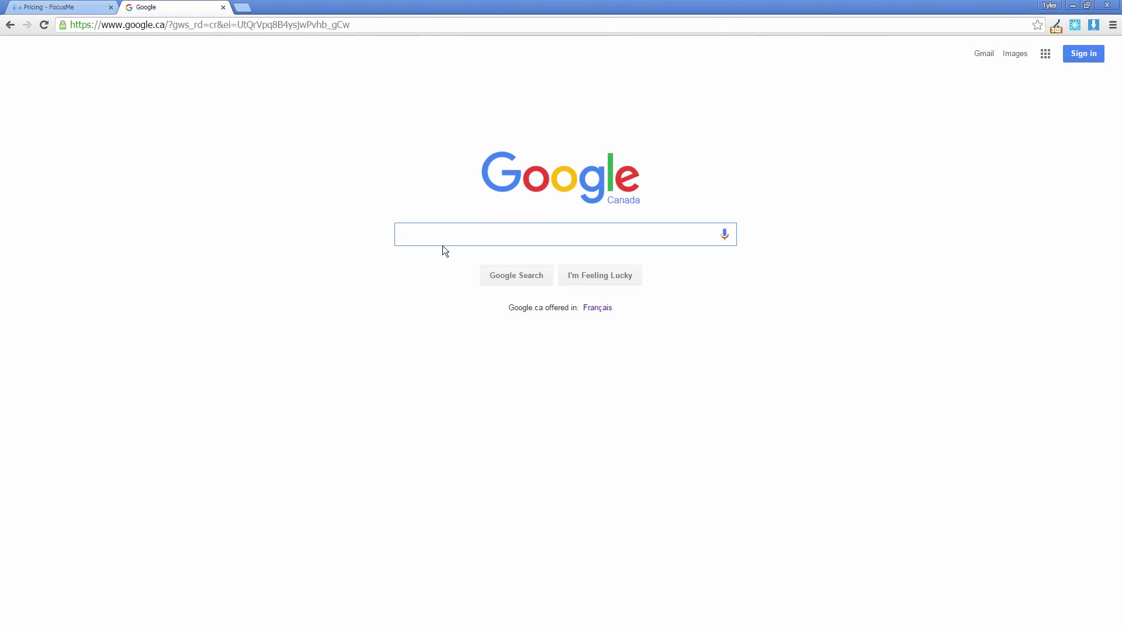
pyautogui.write('cnn')
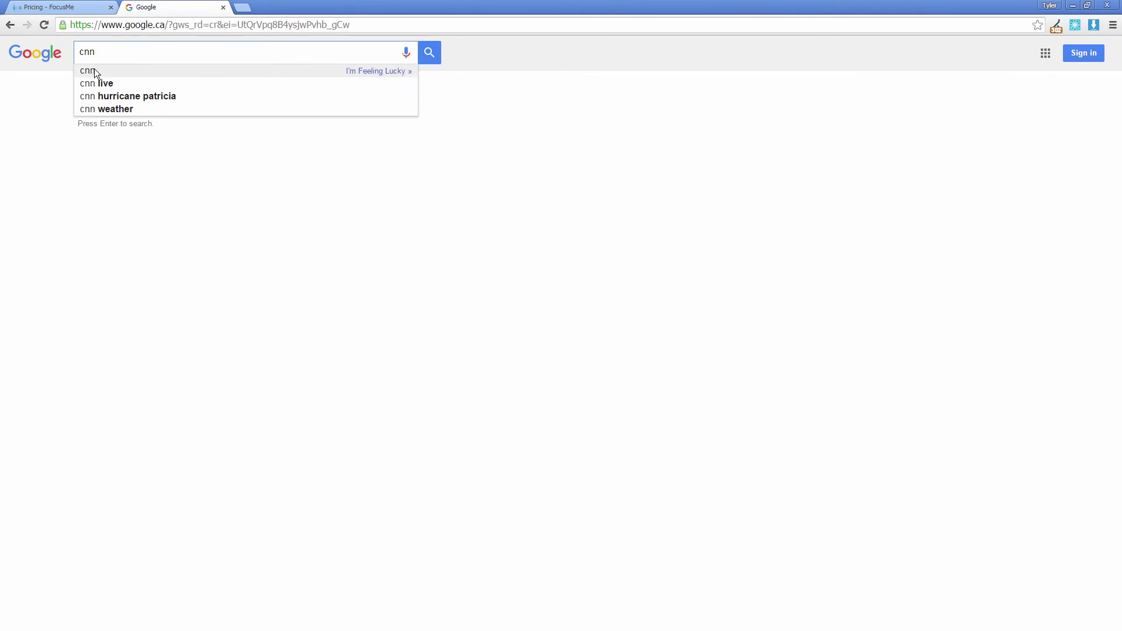
pyautogui.click(93, 70)
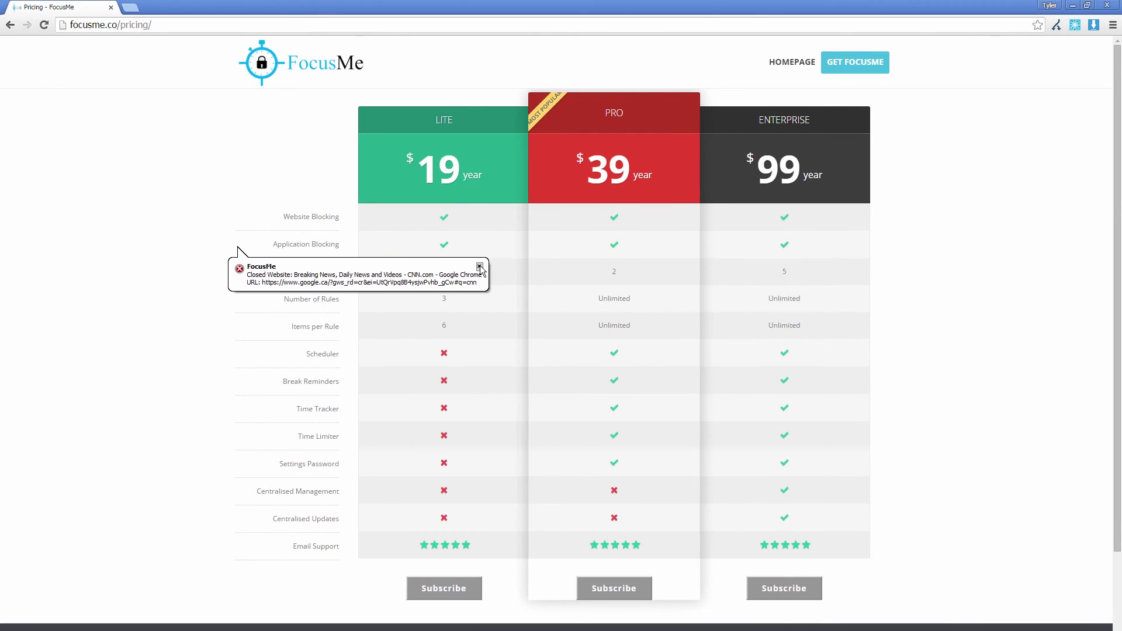
pyautogui.click(479, 267)
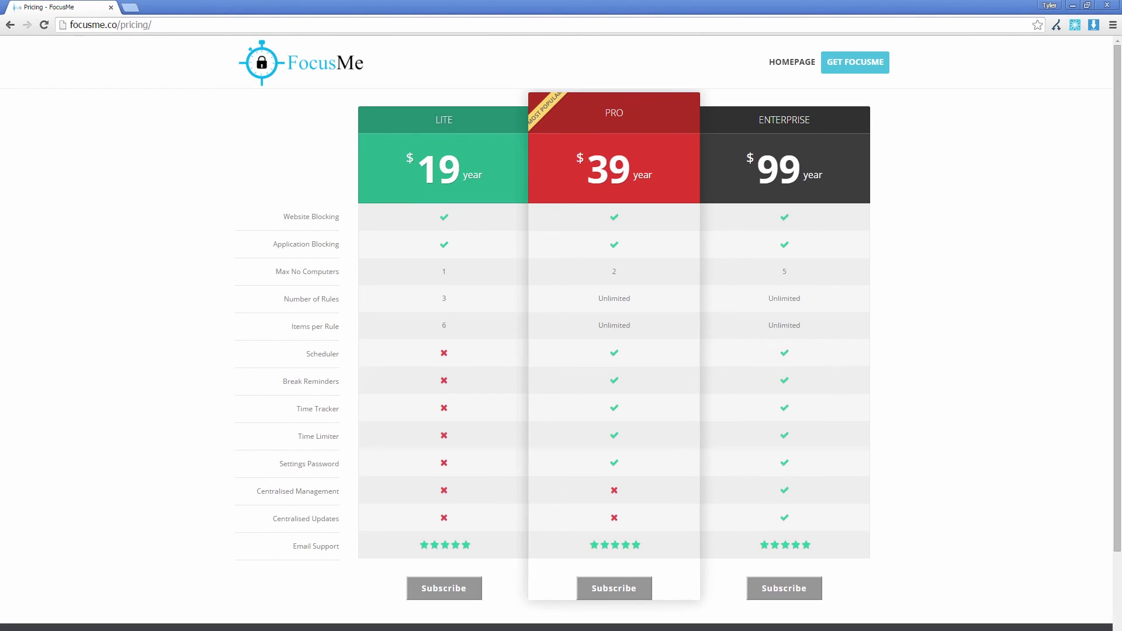
# Step: From the desktop, launch Battle.net and Dota 2 via Steam, dismissing each Killed Process notice
pyautogui.press('super')
pyautogui.press('super')
pyautogui.press('super+d')
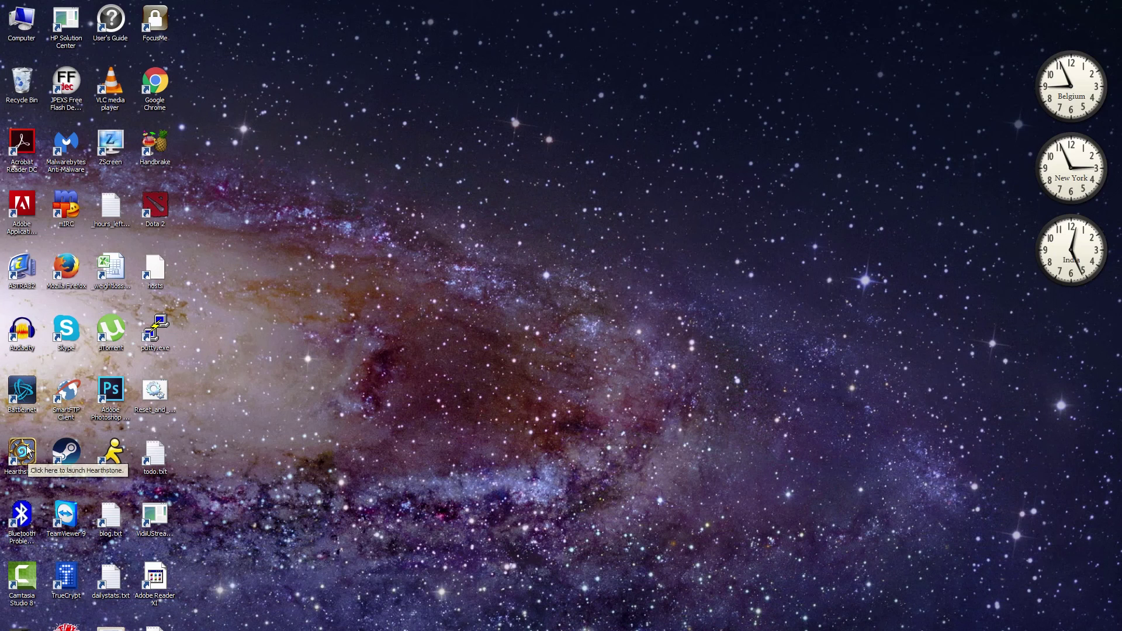
pyautogui.doubleClick(26, 395)
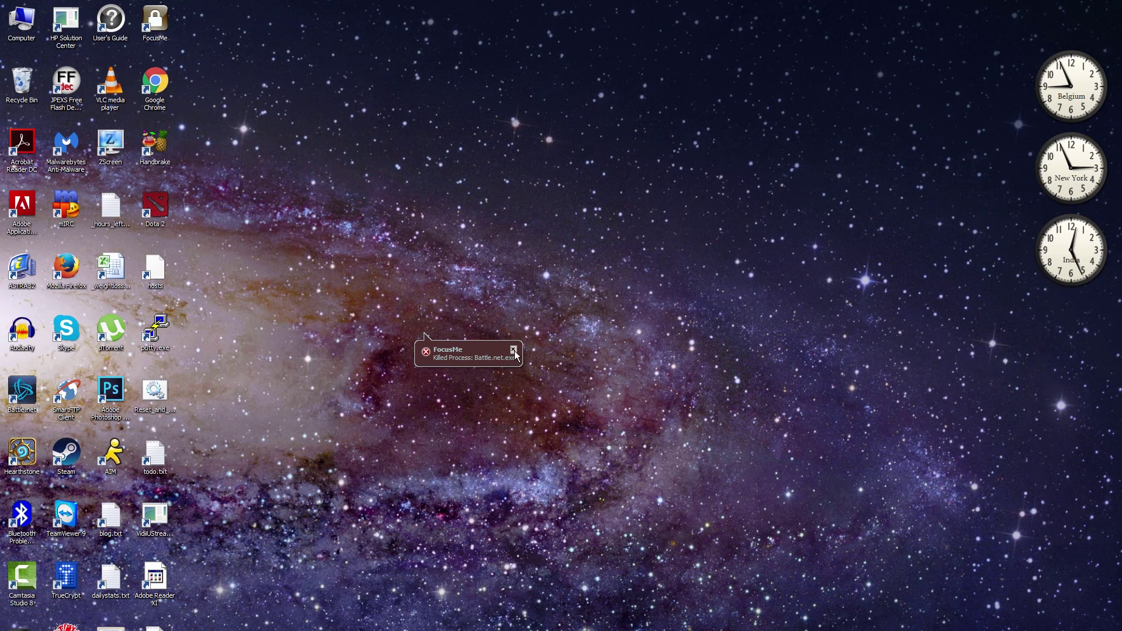
pyautogui.click(514, 351)
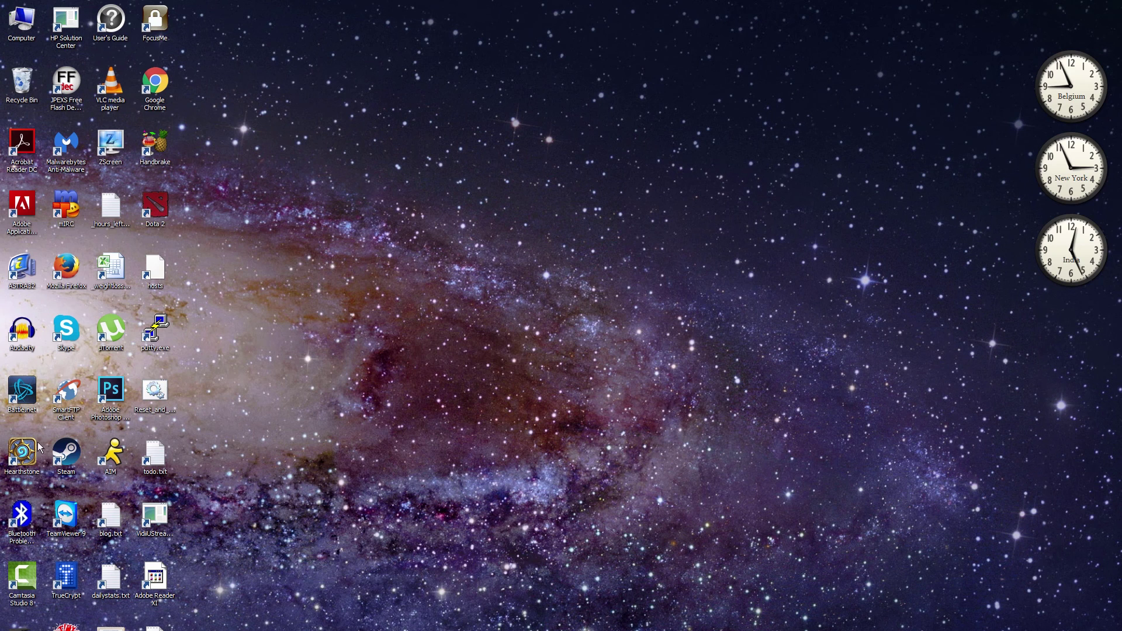
pyautogui.doubleClick(176, 208)
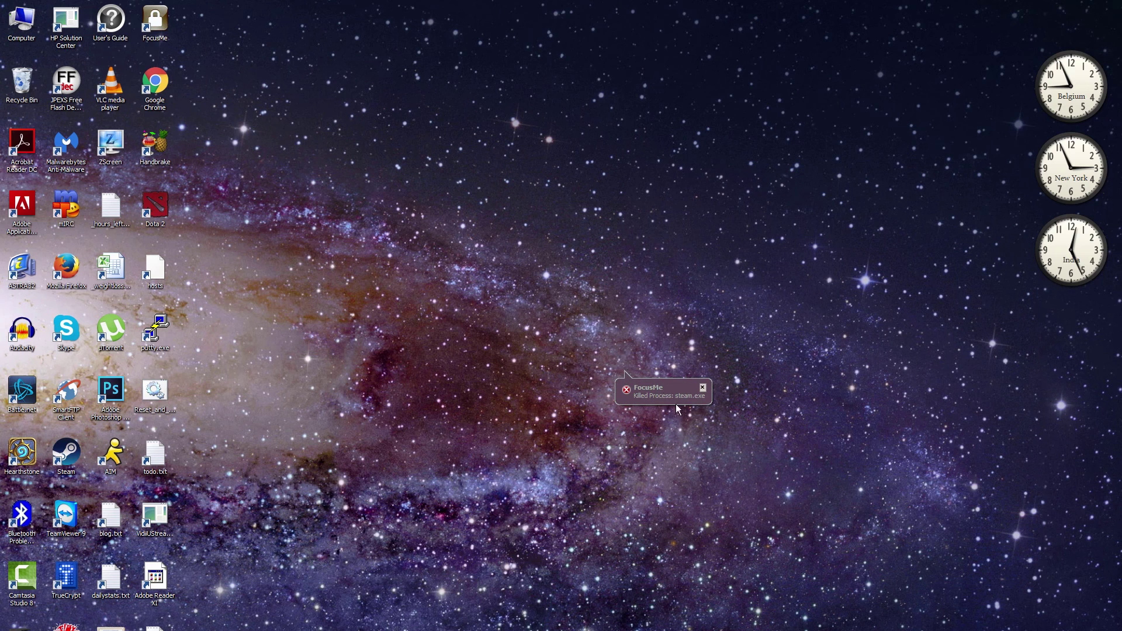
pyautogui.click(702, 388)
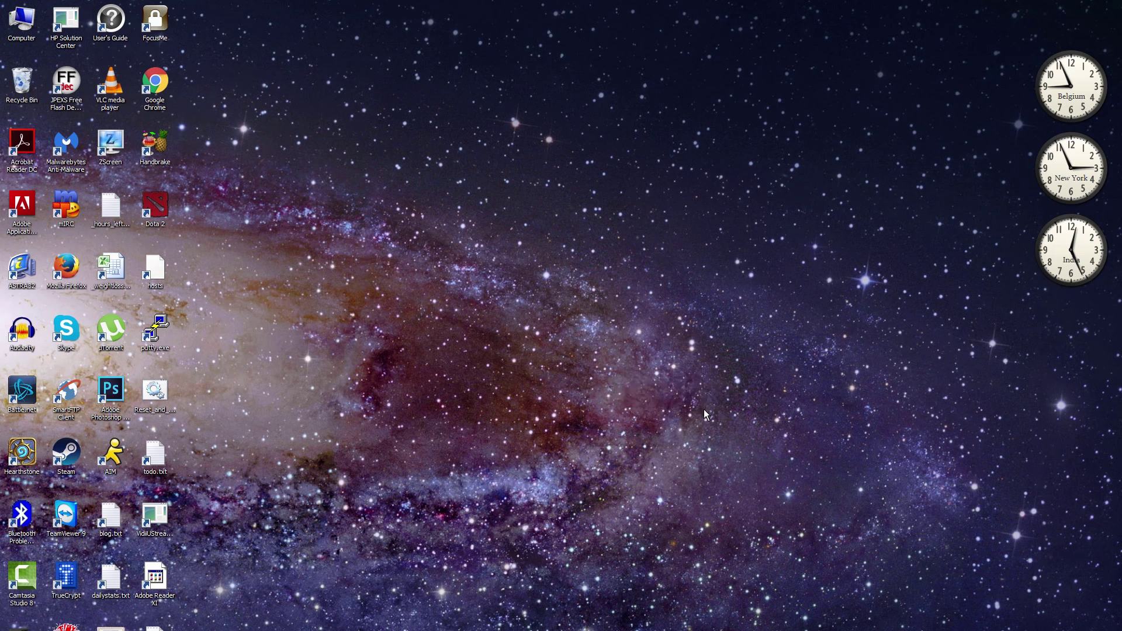